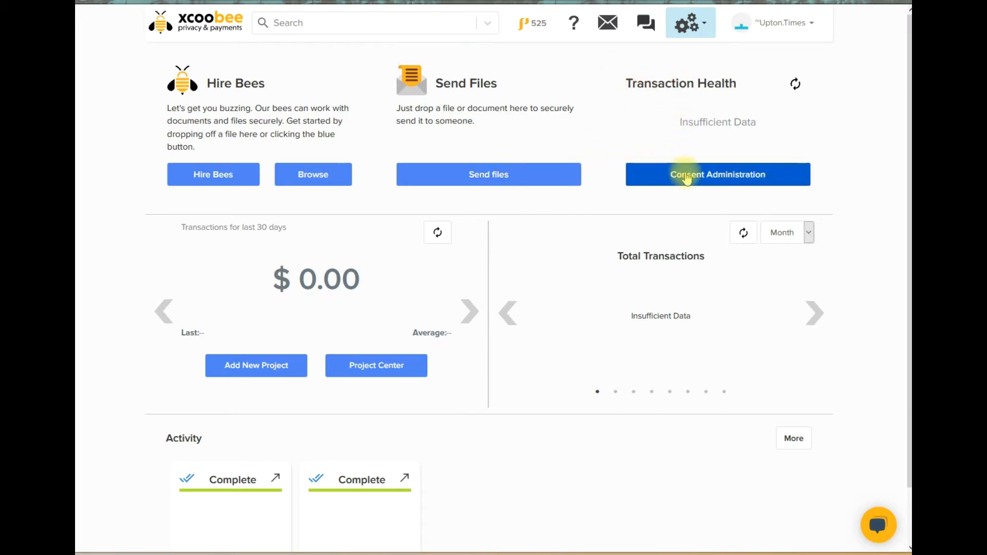
# Start a new advanced campaign from the campaigns section of Consent Administration.
pyautogui.click(735, 176)
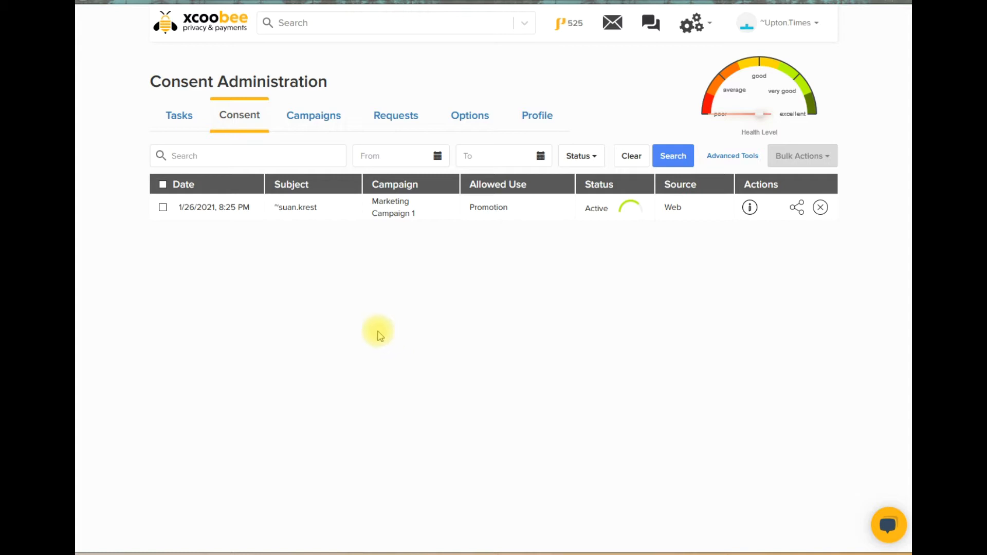
pyautogui.click(316, 123)
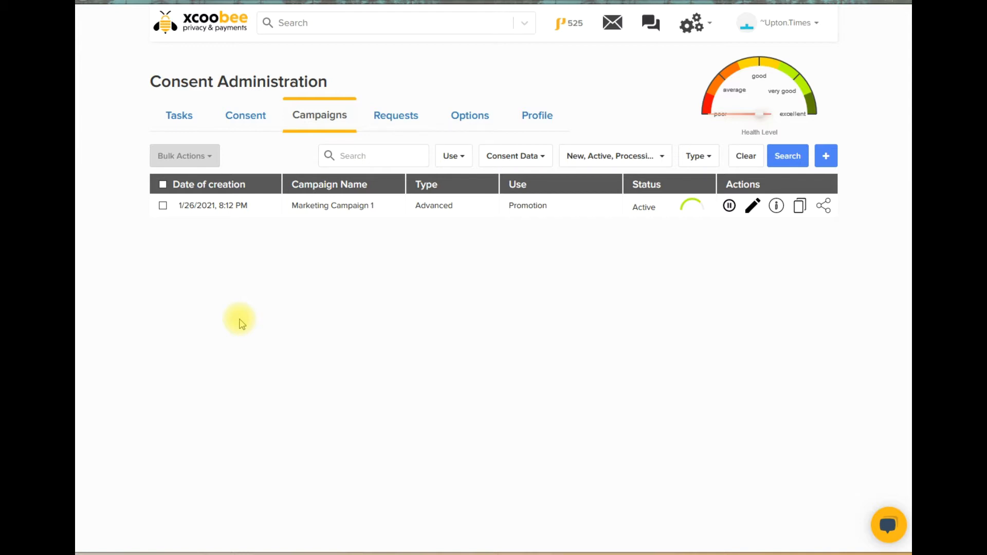
pyautogui.click(828, 160)
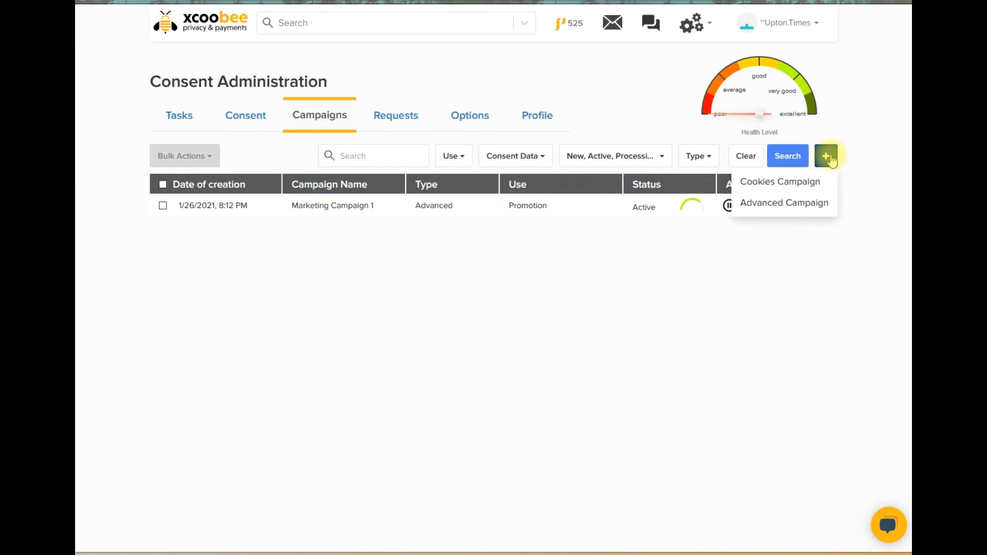
pyautogui.click(771, 203)
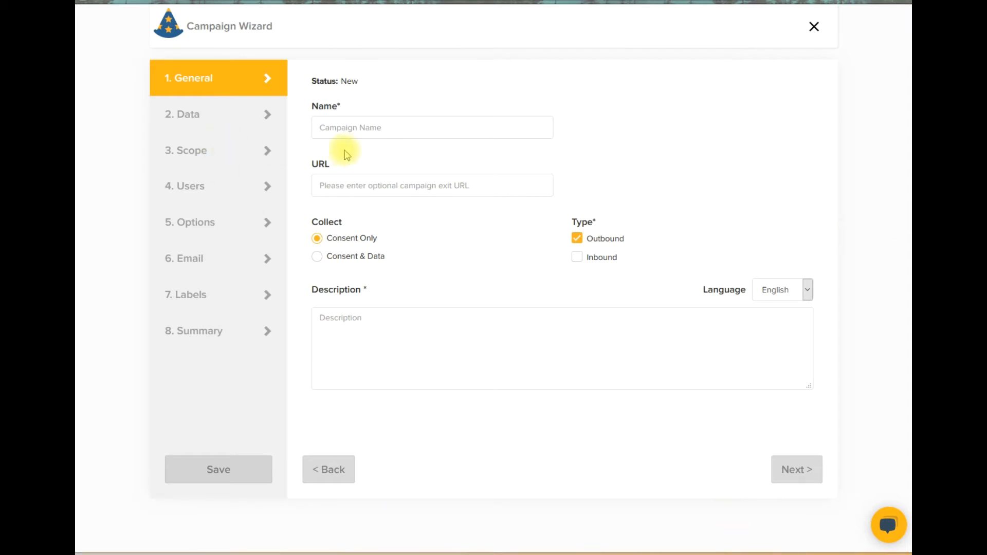
pyautogui.click(352, 133)
pyautogui.write('Provide T')
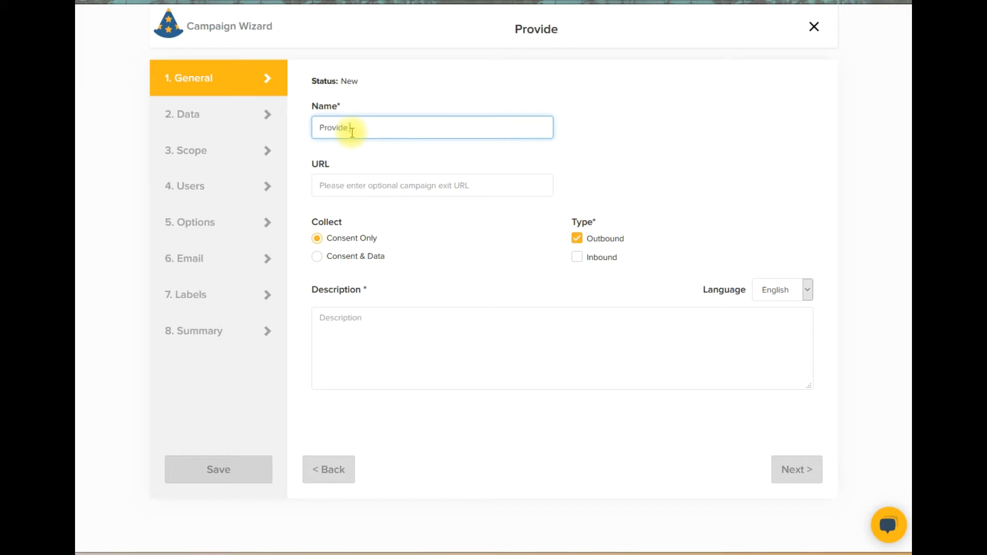
pyautogui.press('BackSpace')
pyautogui.write('News S')
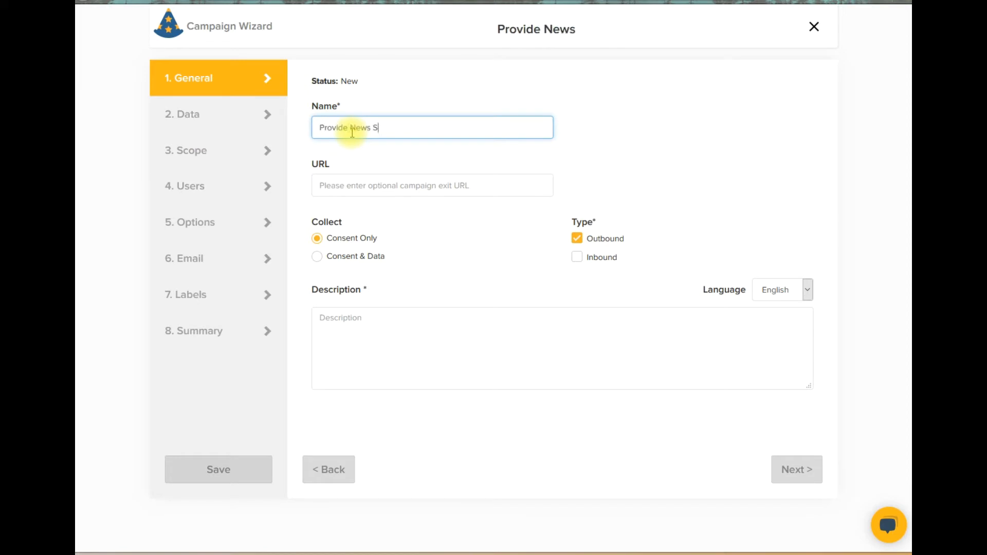
pyautogui.write('ervice')
pyautogui.click(357, 187)
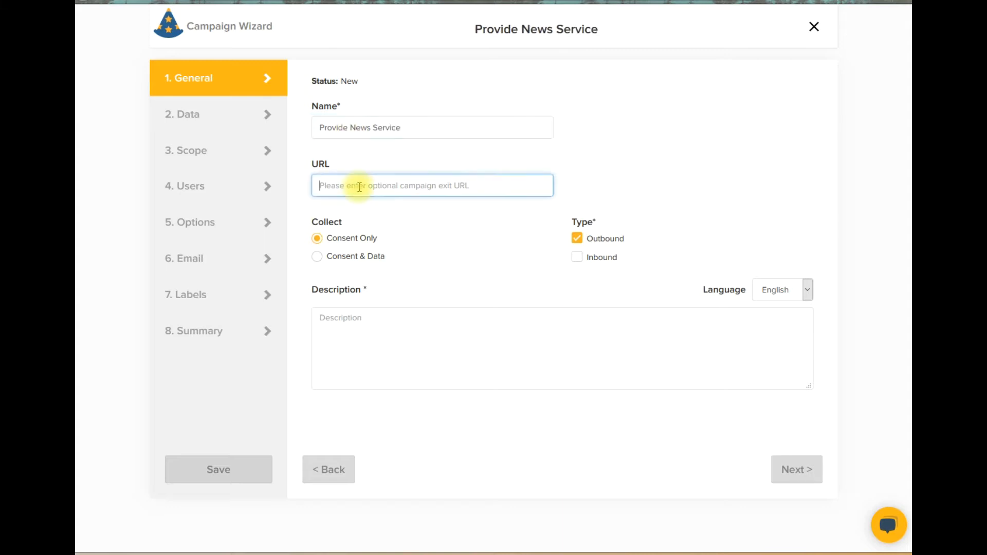
pyautogui.write('http://caf')
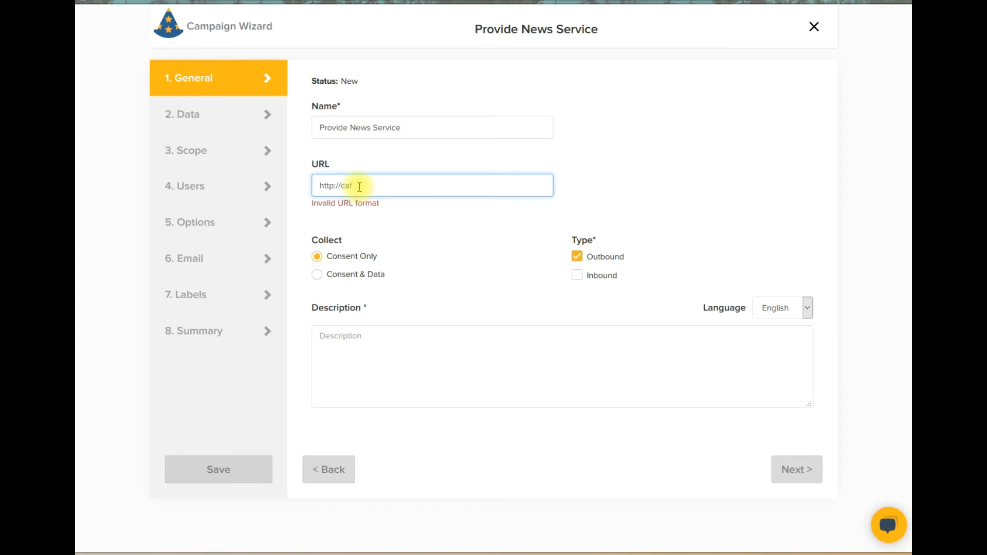
pyautogui.write('e.xcoobee')
# Set the campaign to collect Consent & Data and make its type Inbound only.
pyautogui.moveTo(328, 221)
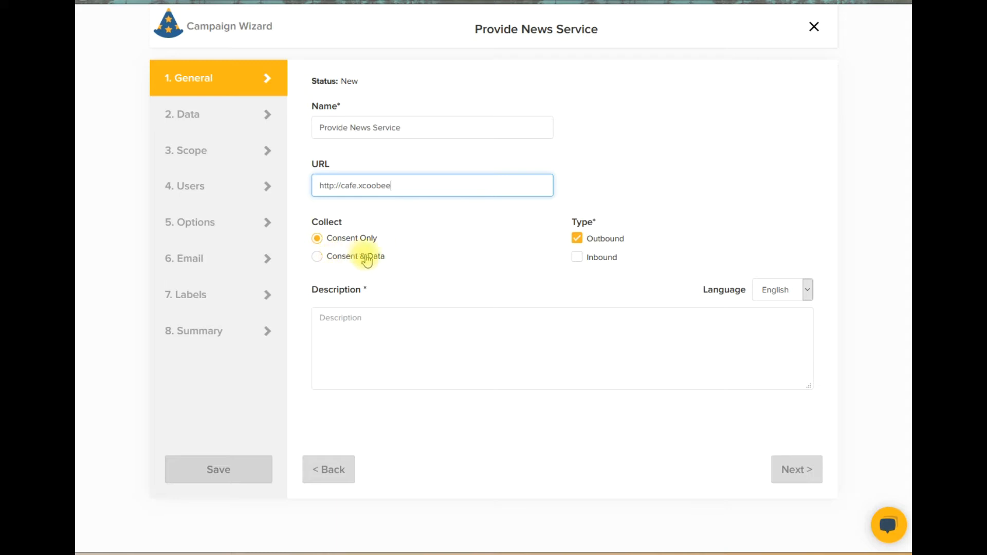
pyautogui.click(314, 256)
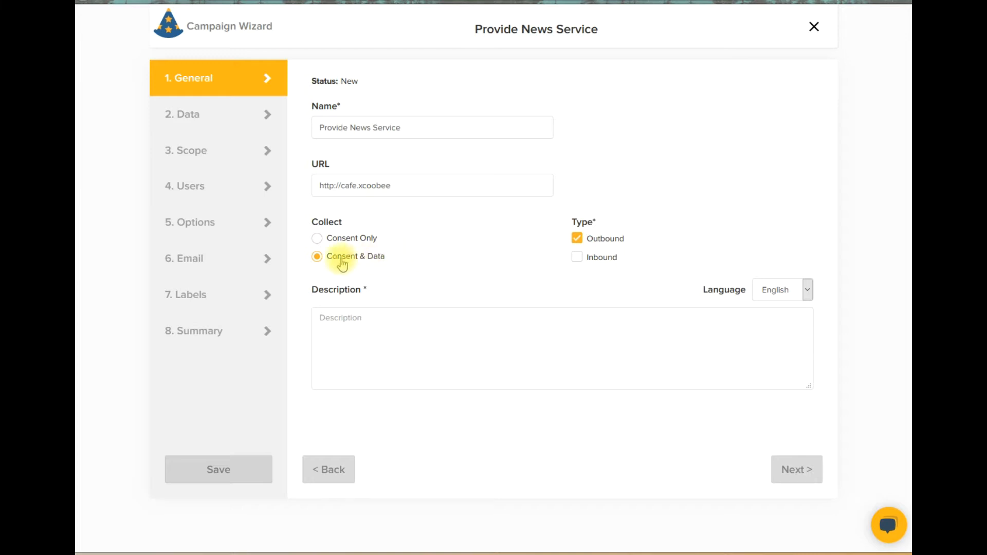
pyautogui.click(577, 257)
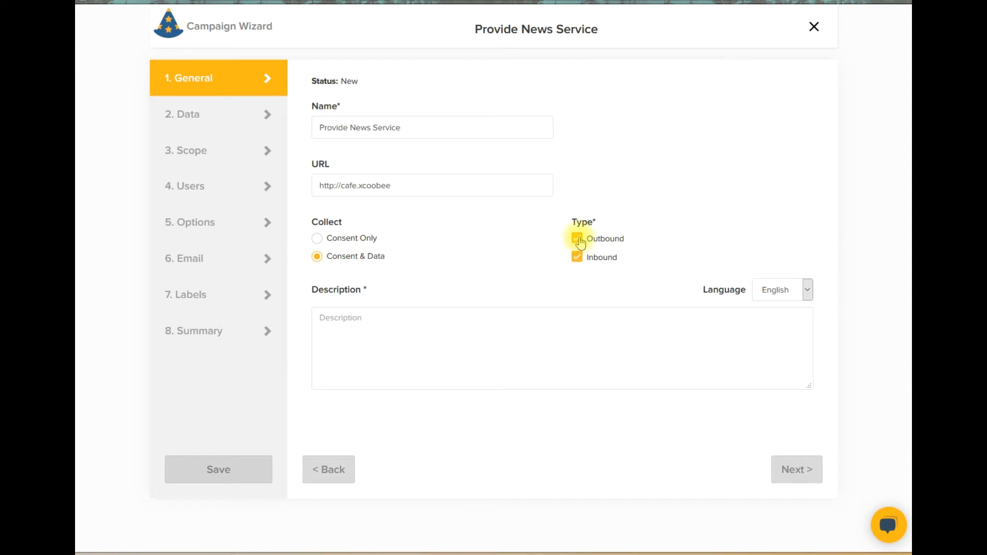
pyautogui.click(578, 239)
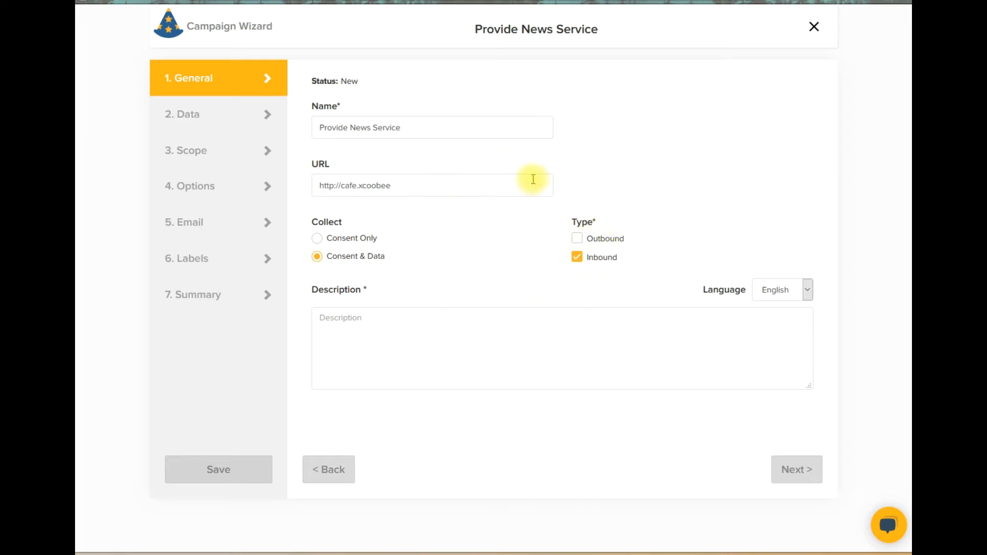
# Enter the description "To provide the Upton News service to you we will need to collect some basic information." and proceed to the data stage.
pyautogui.click(396, 318)
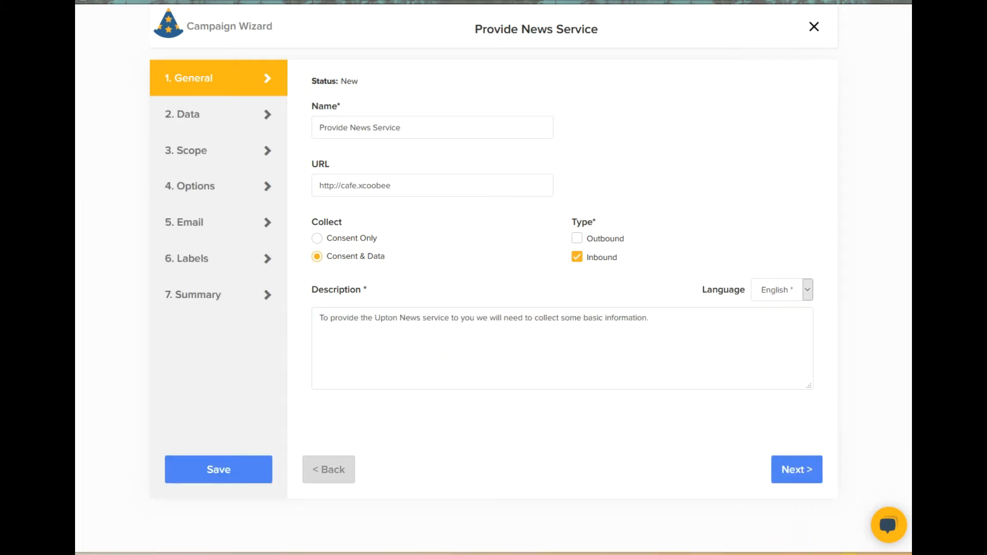
pyautogui.click(798, 470)
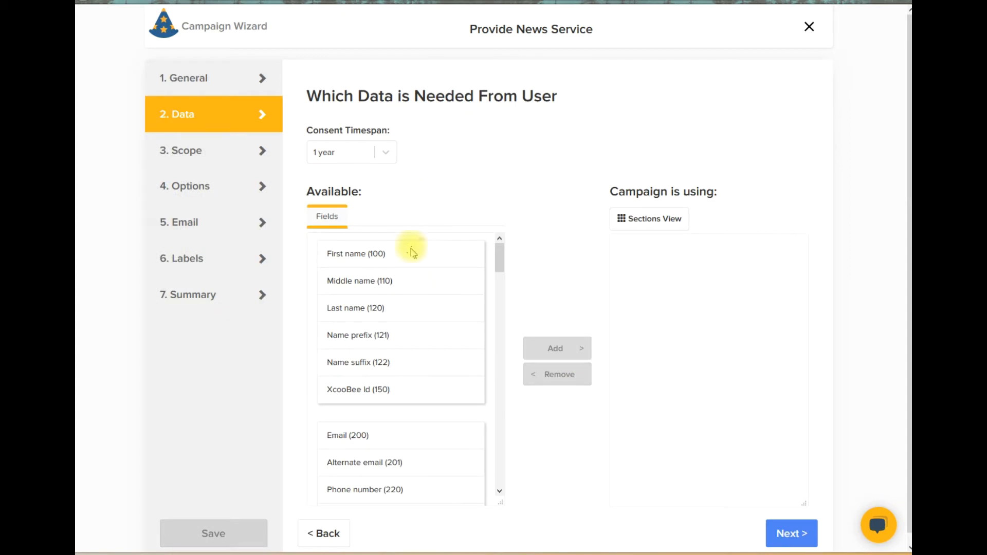
# Add the First name, Last name, Email, Alternate email and Phone number fields to the campaign, and proceed to the scope stage.
pyautogui.scroll(-3, 409, 254)
pyautogui.scroll(-1, 407, 260)
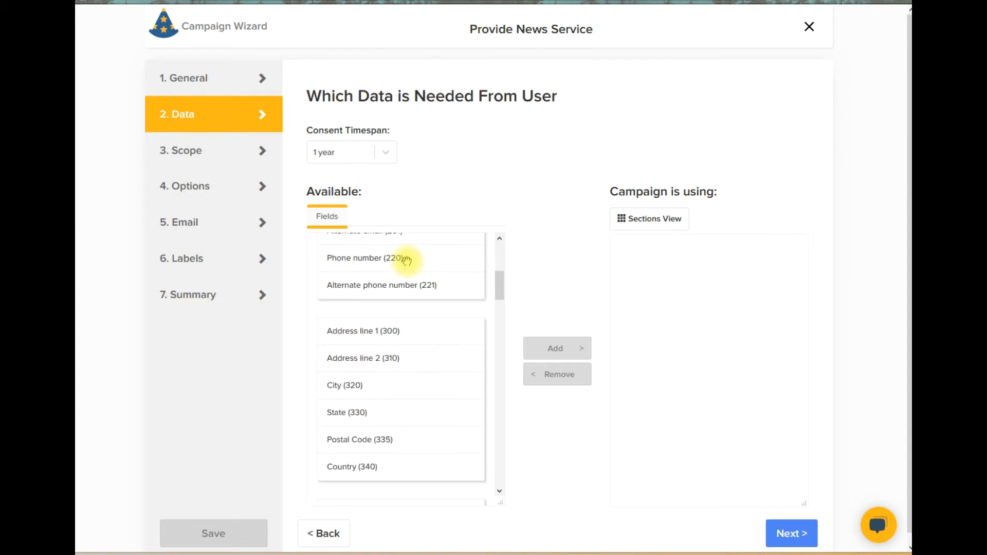
pyautogui.scroll(-4, 403, 258)
pyautogui.scroll(1, 403, 258)
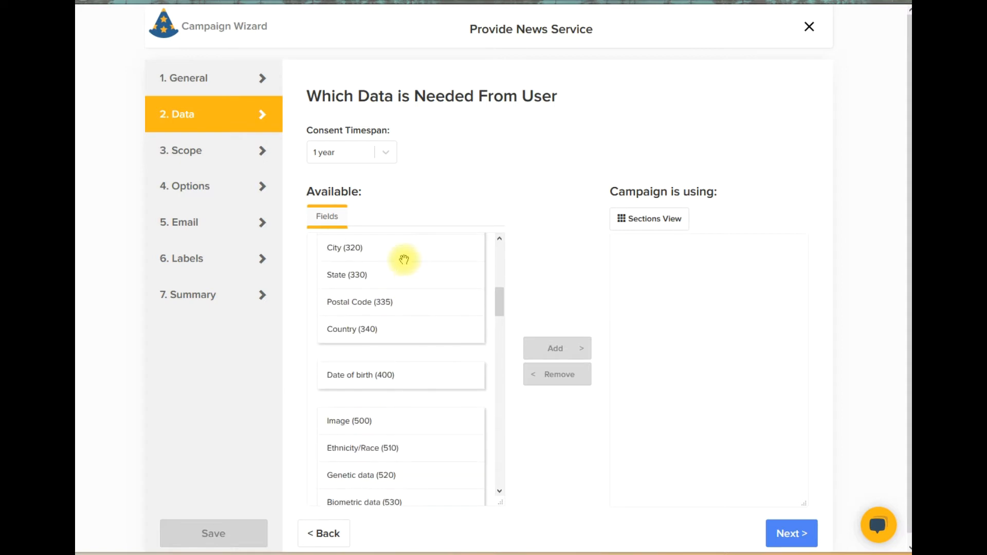
pyautogui.moveTo(498, 289); pyautogui.dragTo(441, 214)
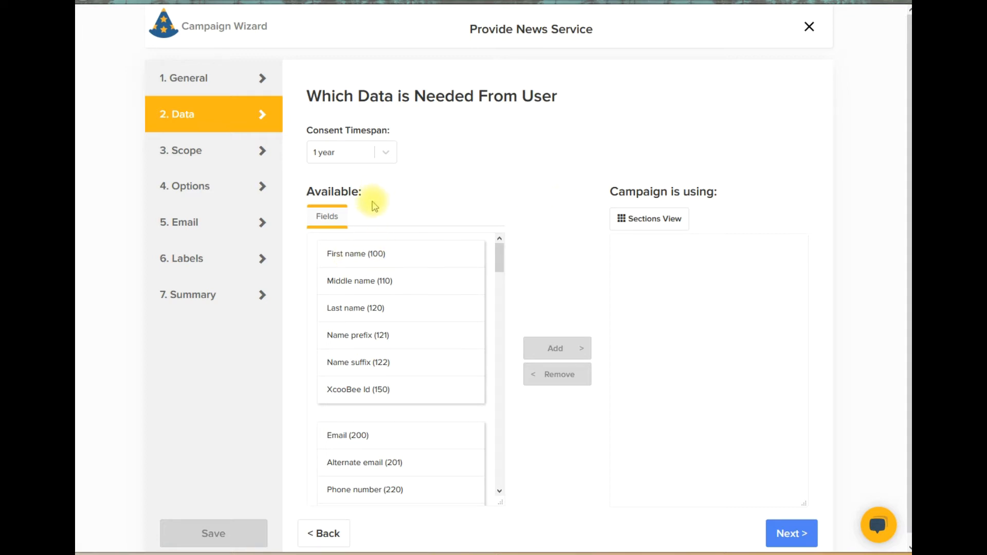
pyautogui.moveTo(375, 255); pyautogui.dragTo(687, 264)
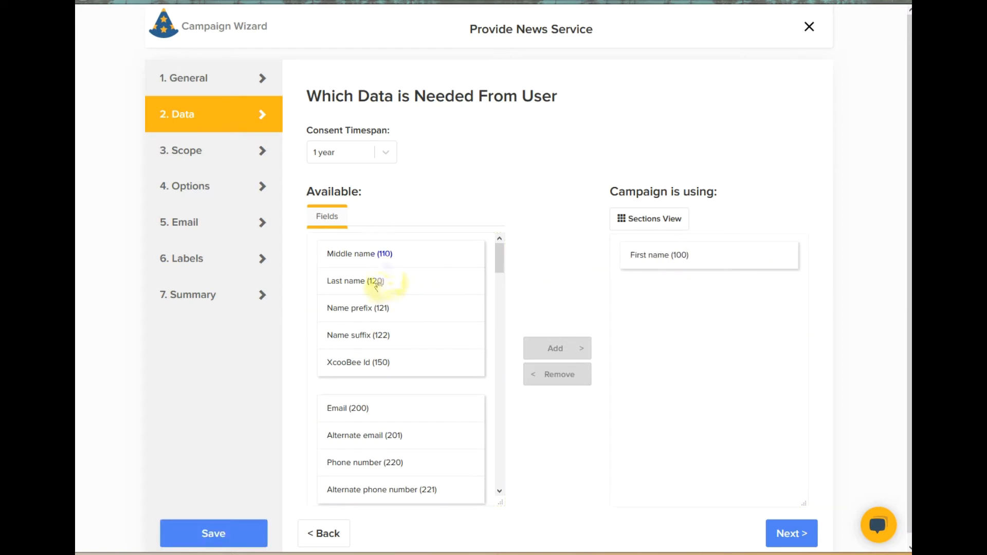
pyautogui.moveTo(379, 286); pyautogui.dragTo(673, 285)
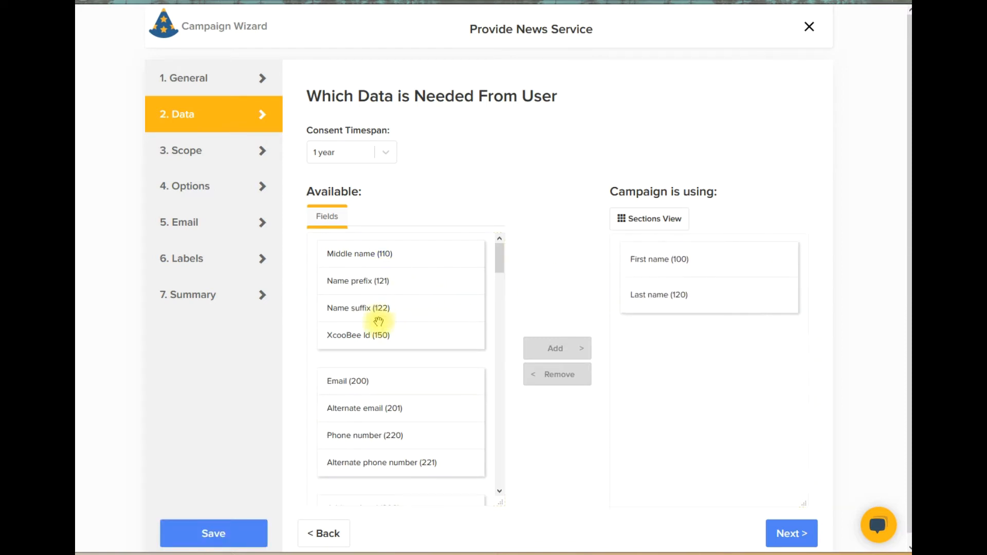
pyautogui.moveTo(368, 381); pyautogui.dragTo(688, 332)
pyautogui.moveTo(424, 366); pyautogui.dragTo(671, 394)
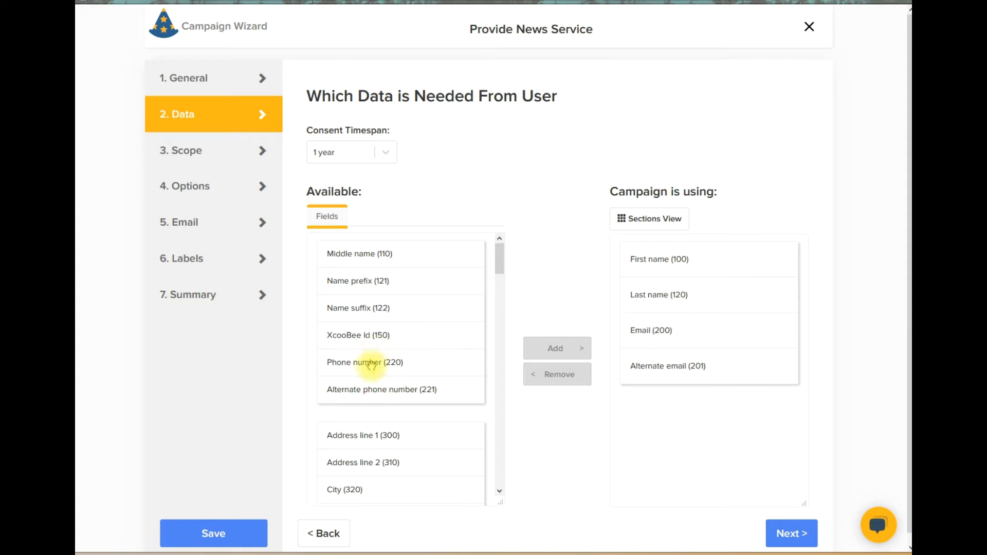
pyautogui.moveTo(373, 359); pyautogui.dragTo(689, 404)
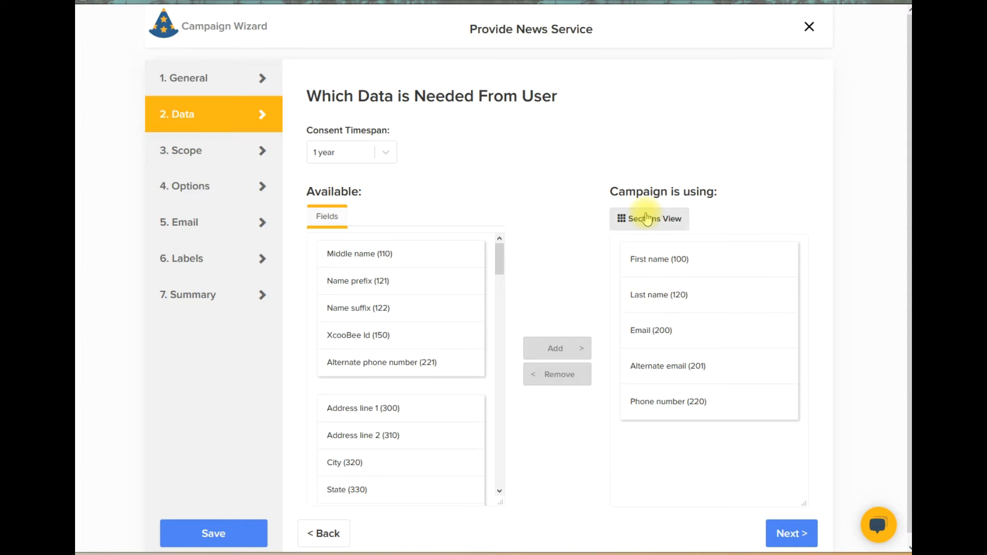
pyautogui.moveTo(674, 258)
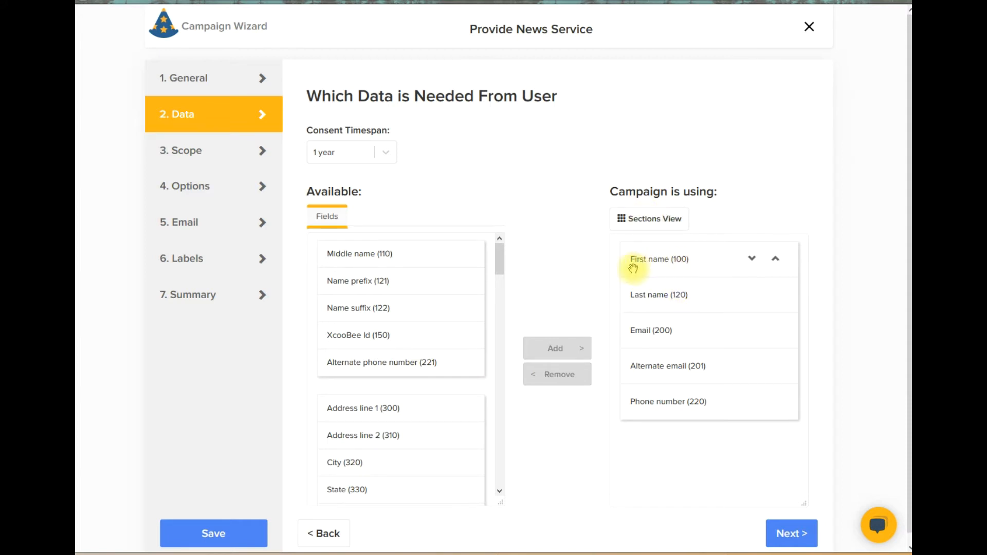
pyautogui.moveTo(674, 337)
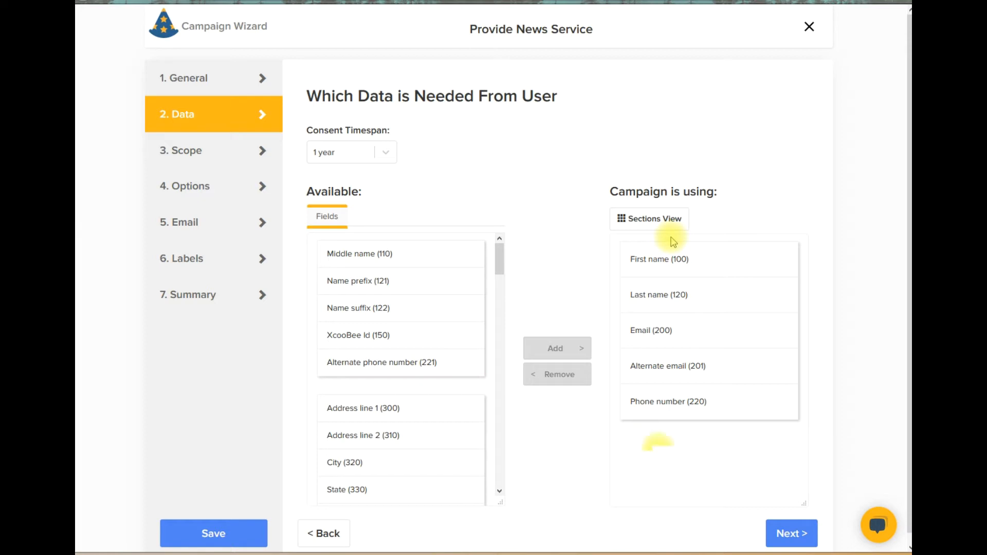
pyautogui.click(791, 537)
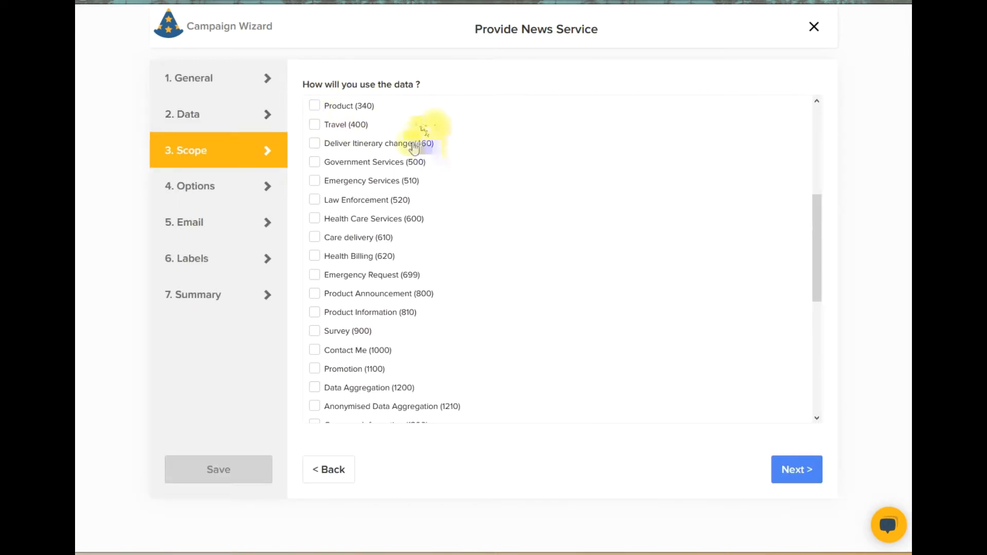
# Choose Perform a Service (120) as the data use and proceed to the campaign options.
pyautogui.scroll(5, 468, 138)
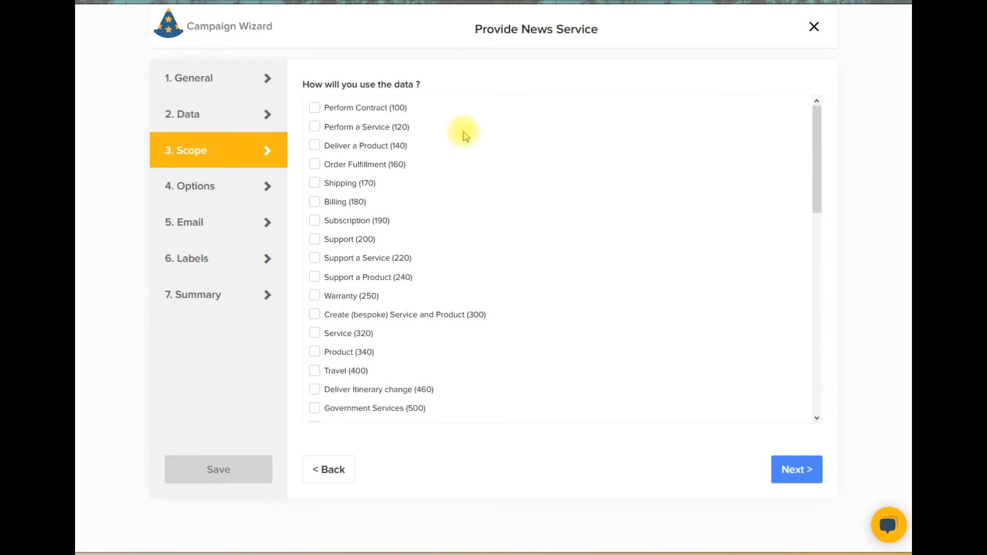
pyautogui.click(315, 127)
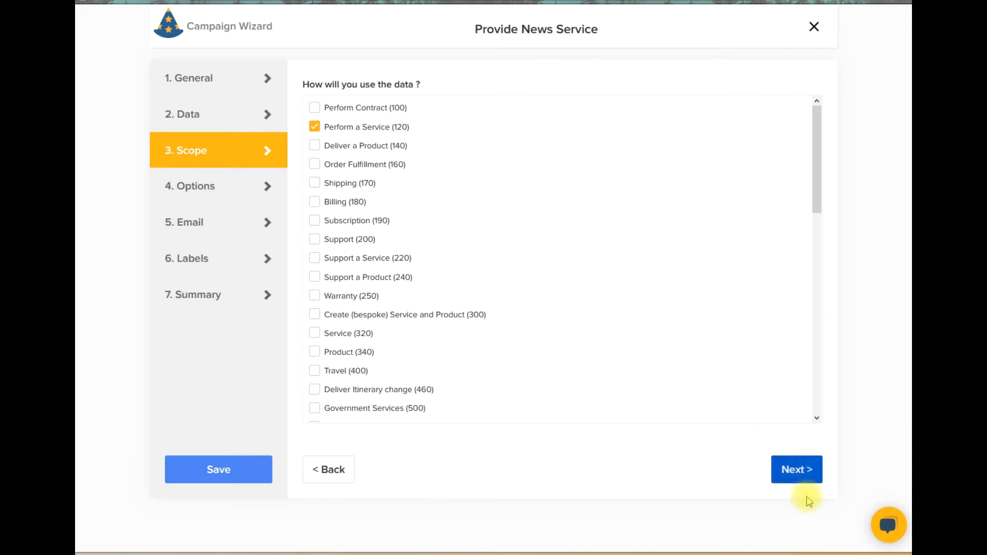
pyautogui.click(796, 473)
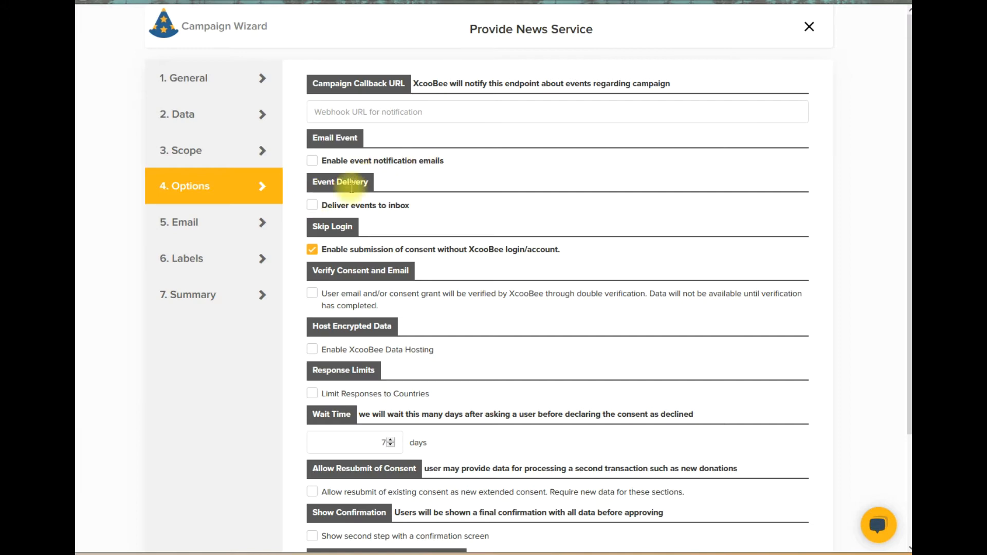
# Preview the inbox event delivery choices, leave that delivery off, and proceed with the default campaign options.
pyautogui.click(313, 206)
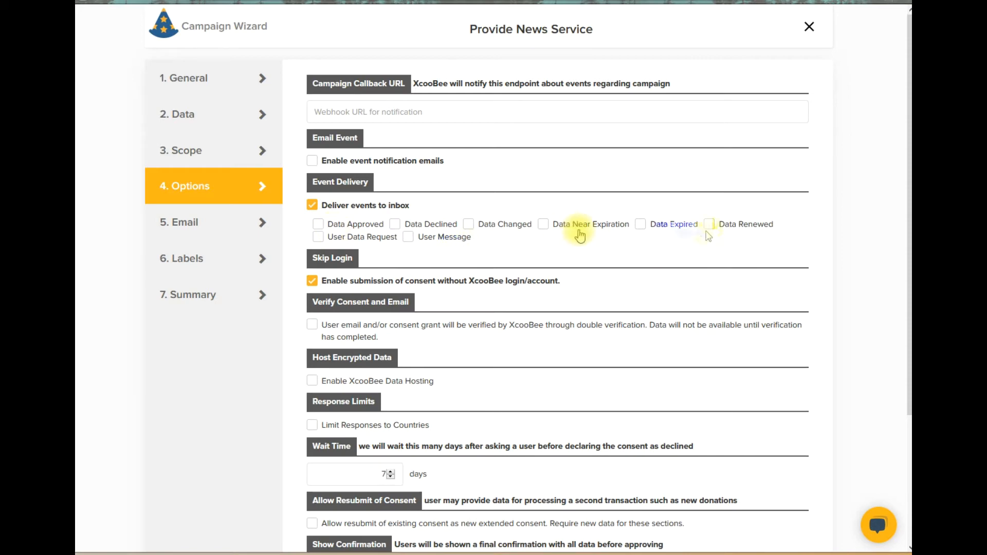
pyautogui.click(313, 206)
pyautogui.scroll(-3, 545, 288)
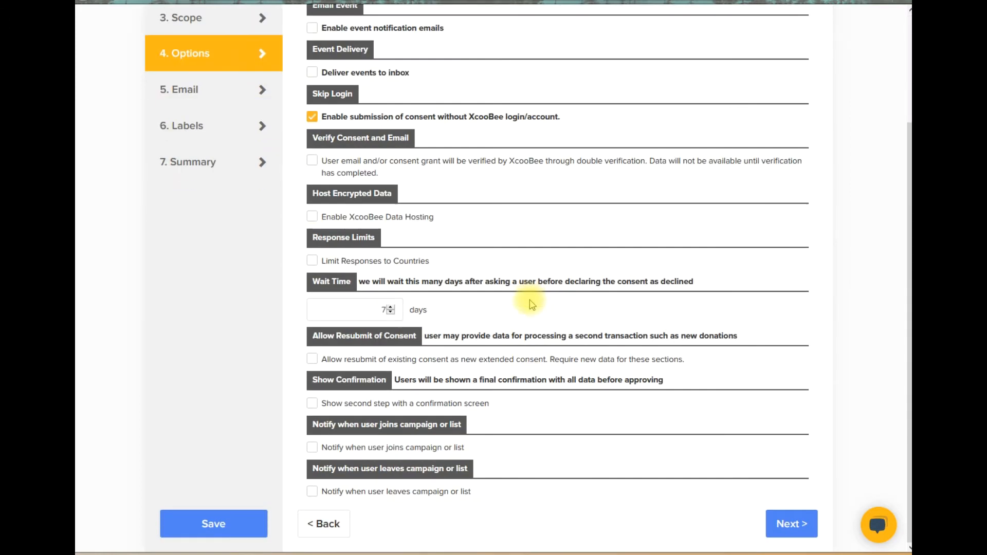
pyautogui.scroll(3, 498, 386)
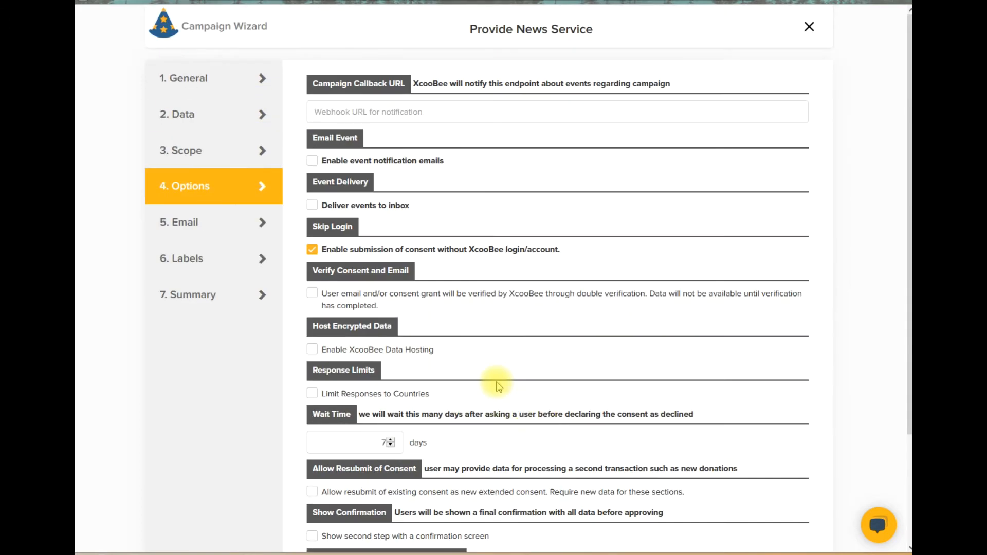
pyautogui.scroll(-3, 496, 371)
pyautogui.click(790, 522)
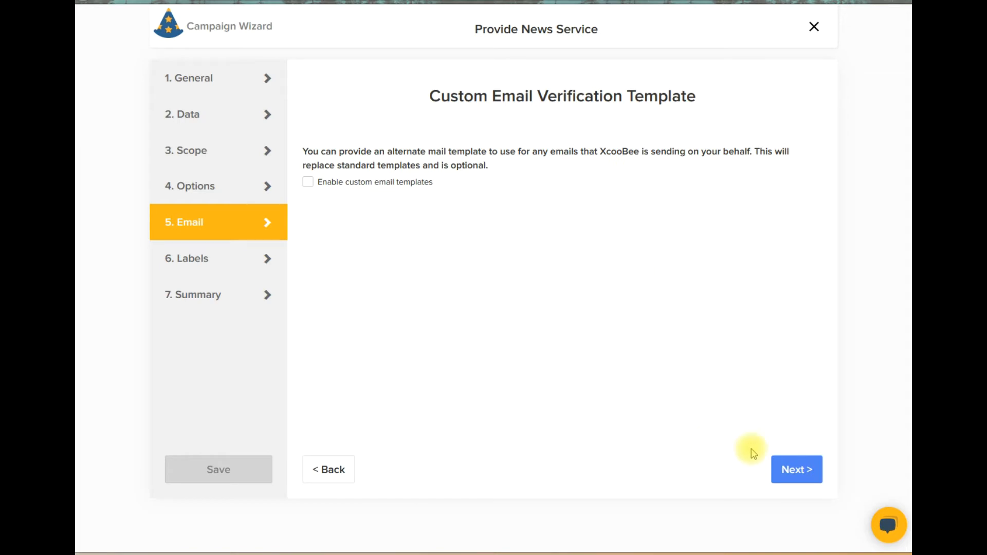
# Keep the standard email templates and default form labels, and proceed to the campaign summary.
pyautogui.click(799, 469)
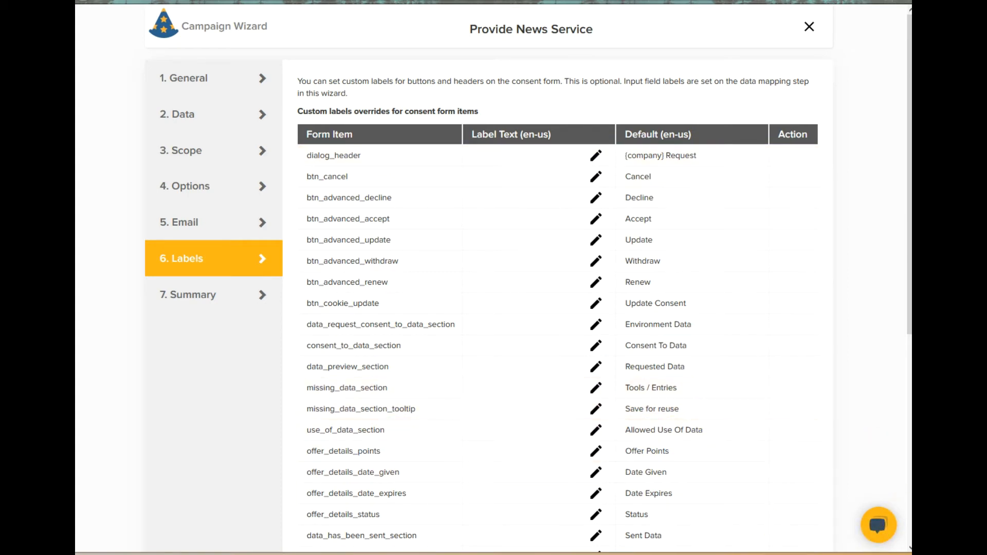
pyautogui.scroll(-6, 802, 453)
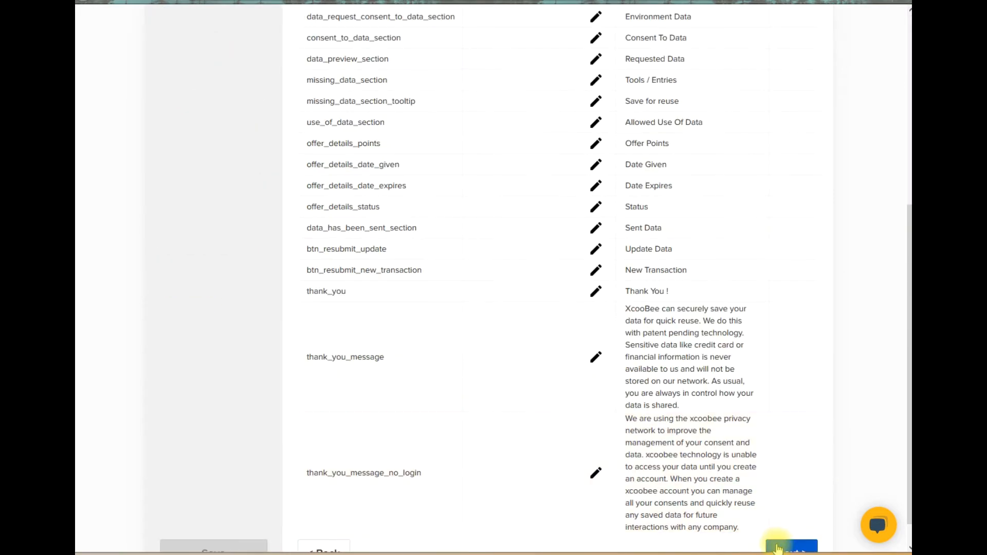
pyautogui.click(777, 549)
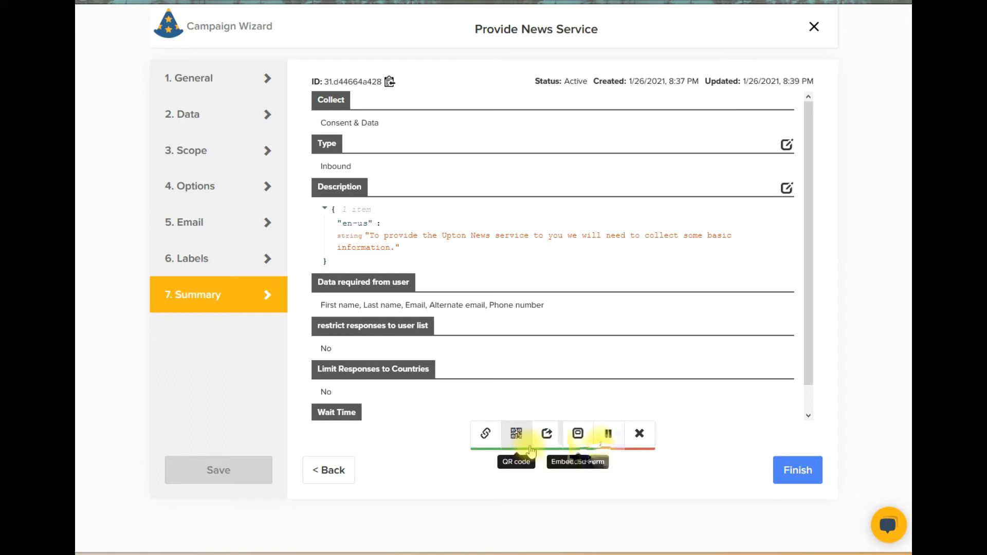
# Open the shareable URL of the Provide News Service campaign.
pyautogui.click(483, 434)
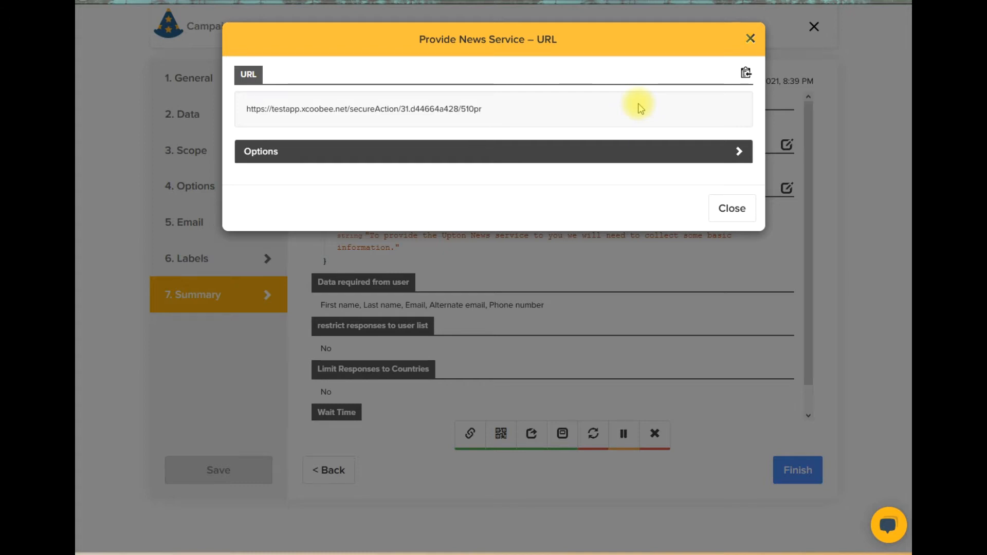
# Close the shareable URL and view the QR code of the Provide News Service campaign.
pyautogui.click(750, 38)
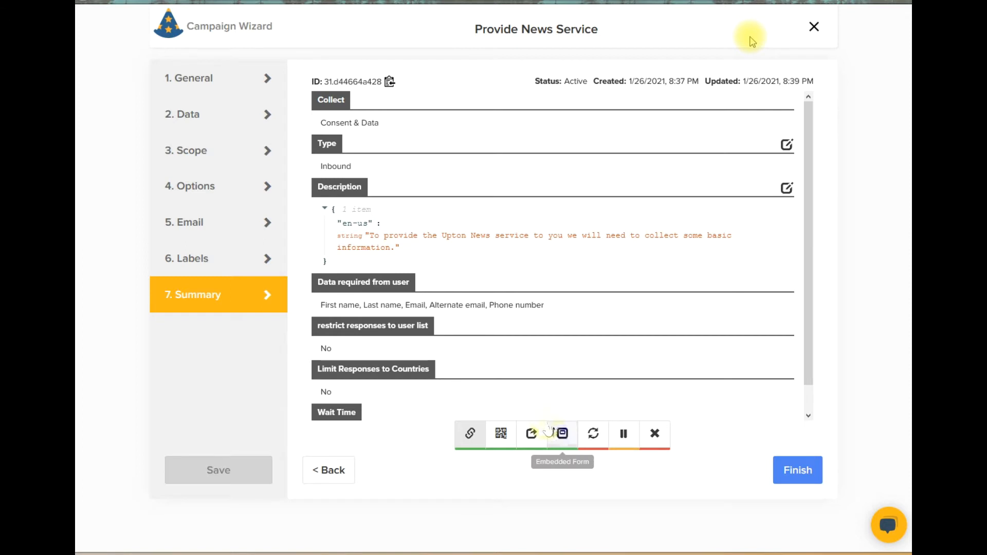
pyautogui.click(500, 435)
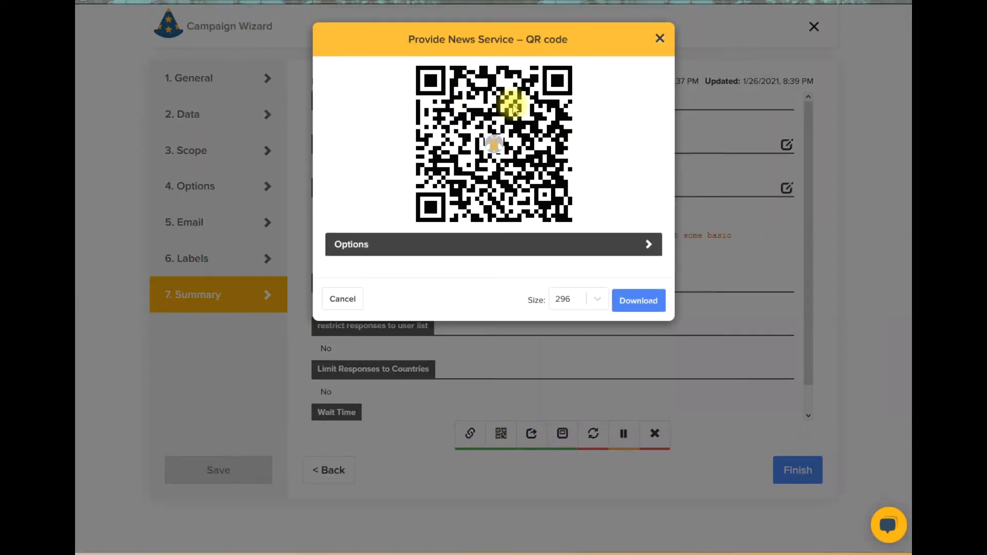
pyautogui.click(659, 38)
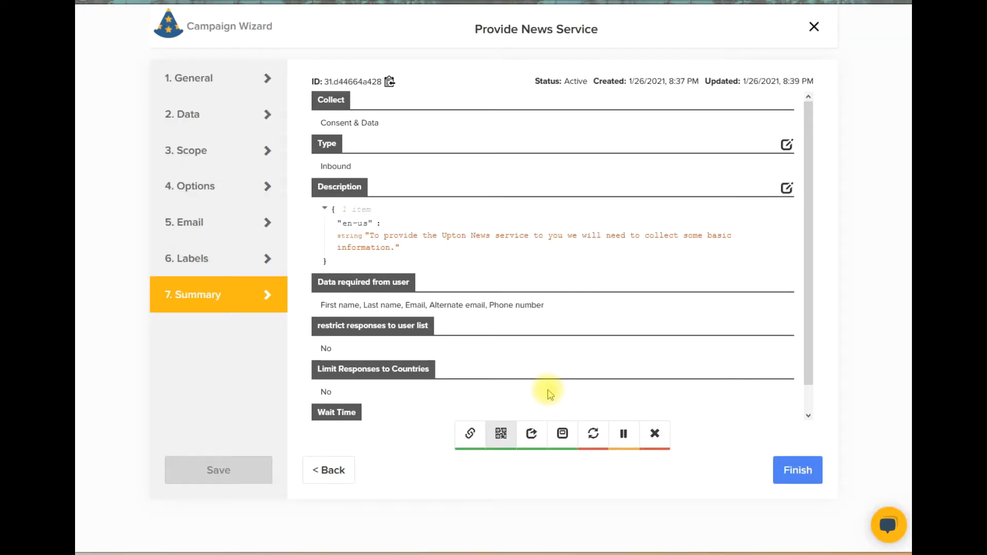
# Open the campaign's embedded button settings and set the button text to "News Service Signup".
pyautogui.click(535, 438)
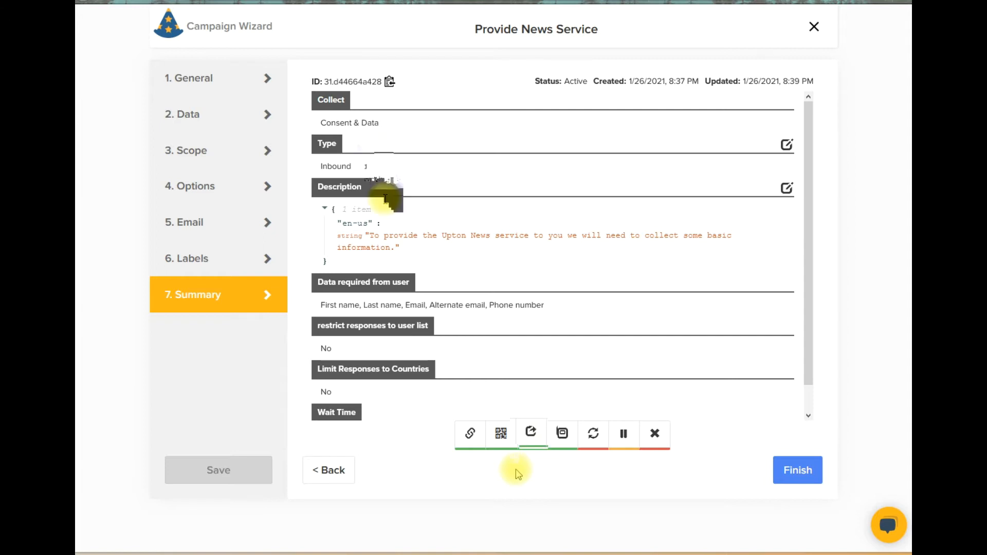
pyautogui.click(531, 433)
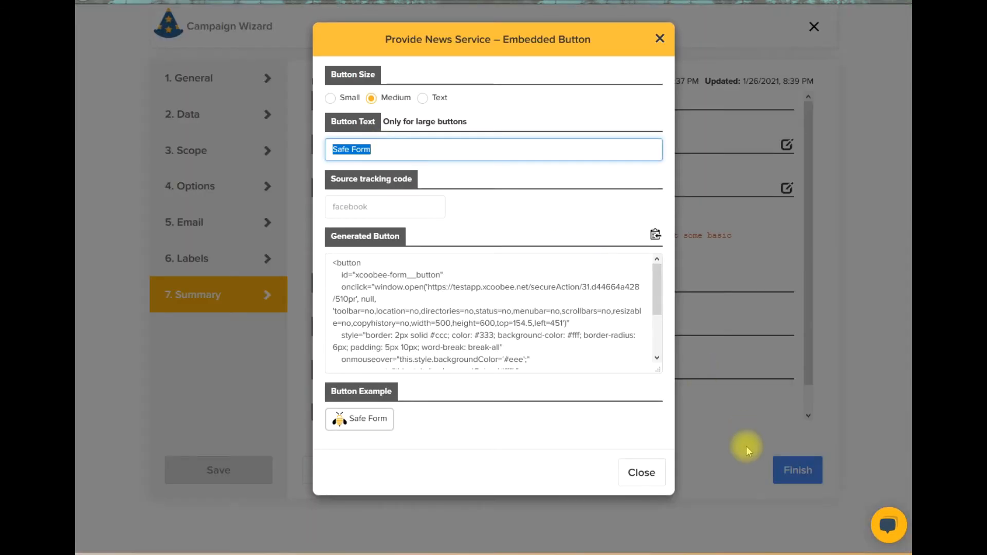
pyautogui.write('News Service Signup')
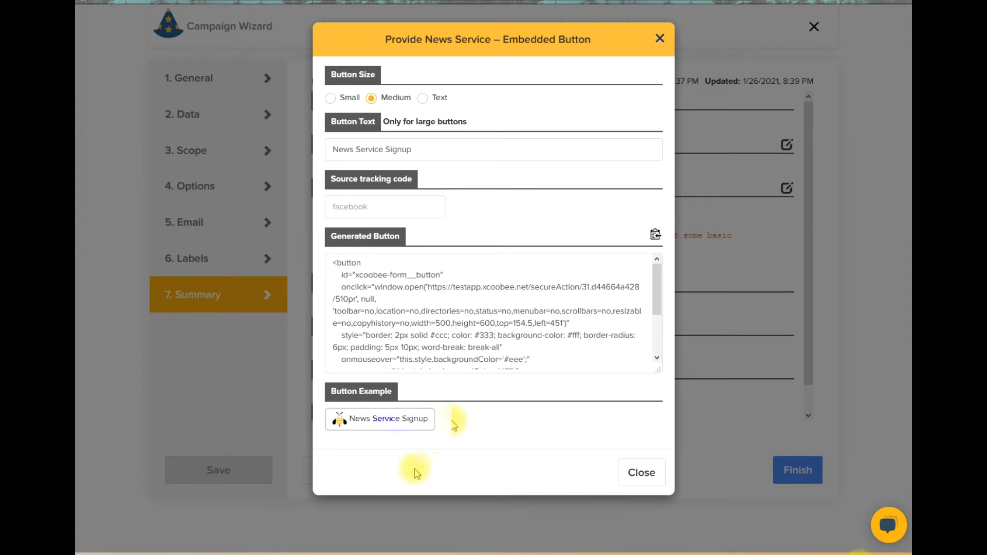
# Try out the example signup button, review the request form it opens, and close that form.
pyautogui.click(391, 419)
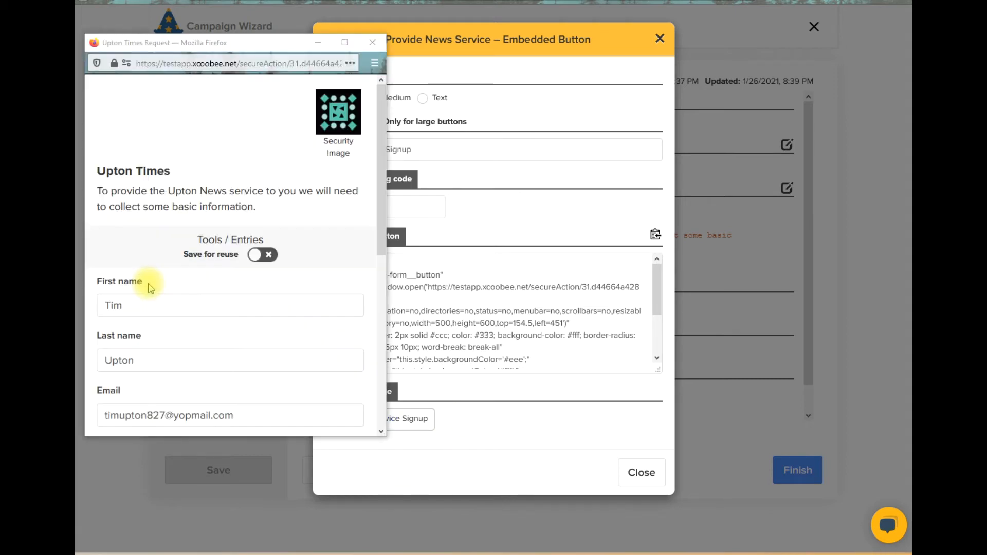
pyautogui.scroll(-5, 154, 288)
pyautogui.scroll(2, 171, 299)
pyautogui.scroll(-5, 170, 295)
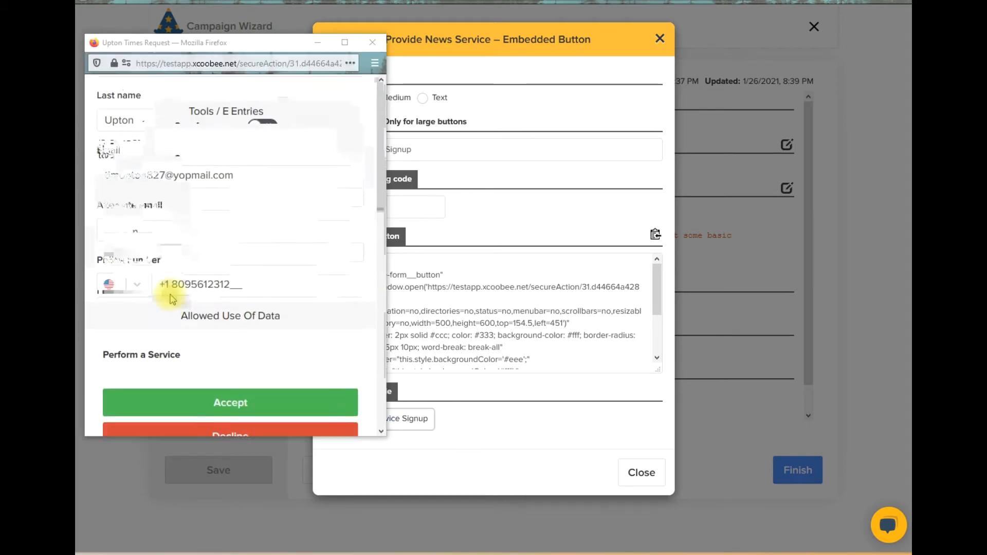
pyautogui.scroll(3, 170, 295)
pyautogui.scroll(3, 171, 293)
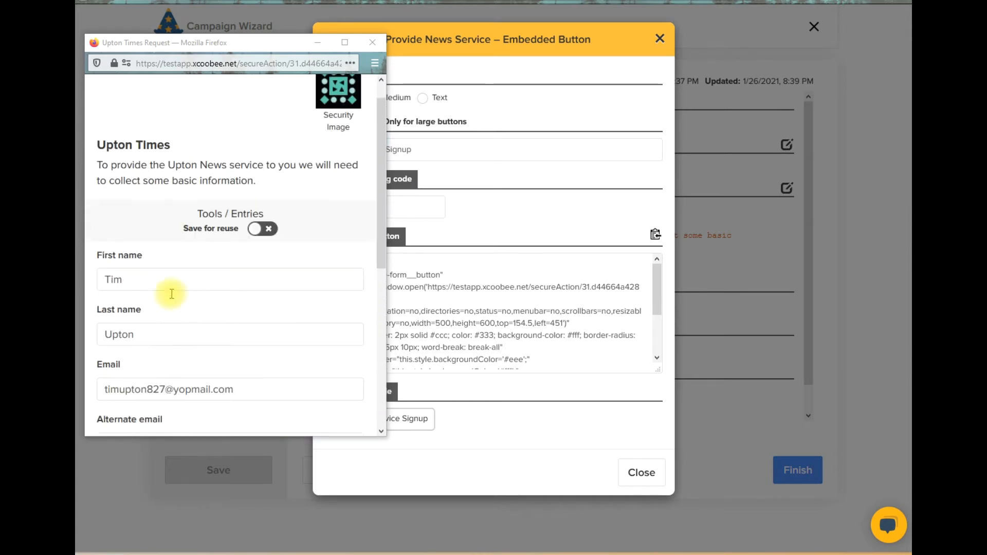
pyautogui.click(374, 46)
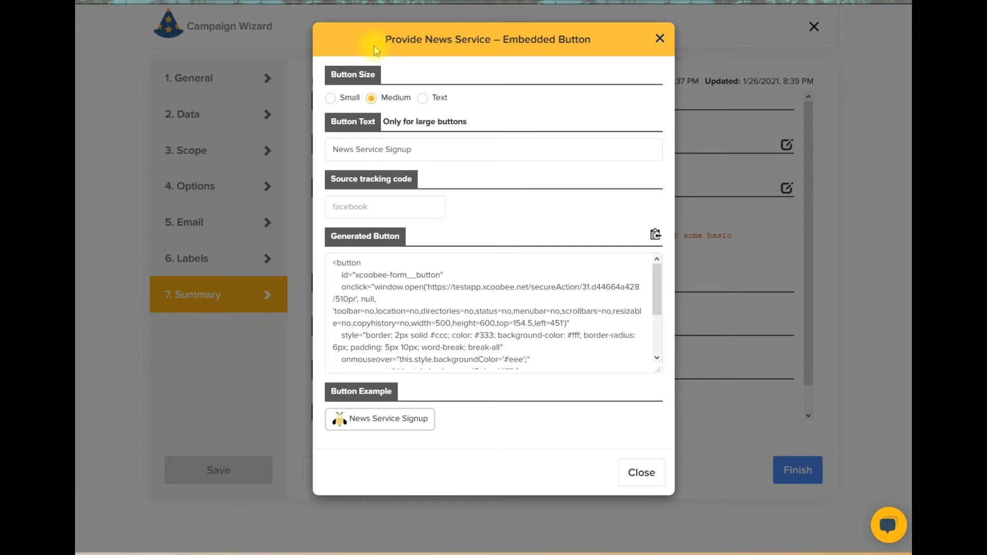
# Copy the generated HTML code of the News Service Signup button.
pyautogui.click(656, 234)
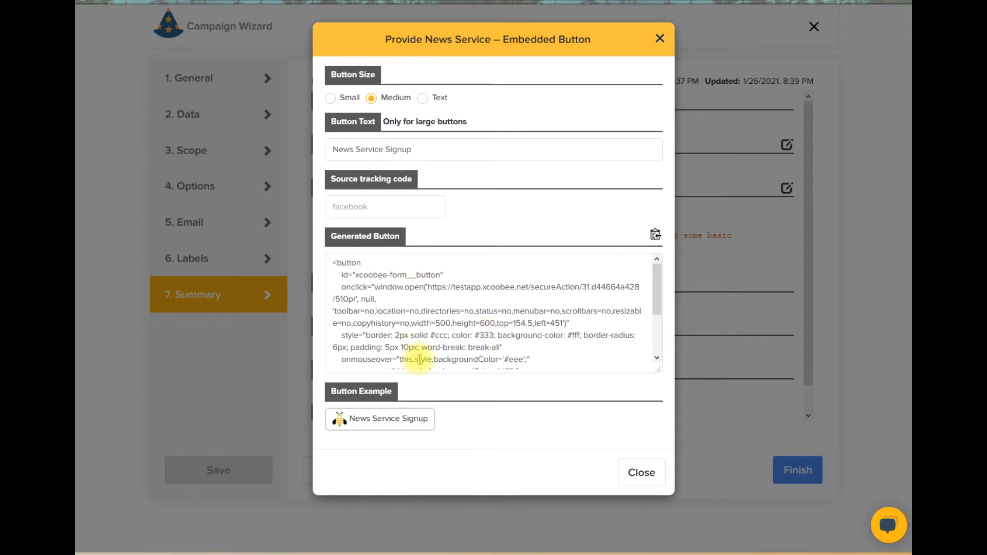
pyautogui.click(656, 235)
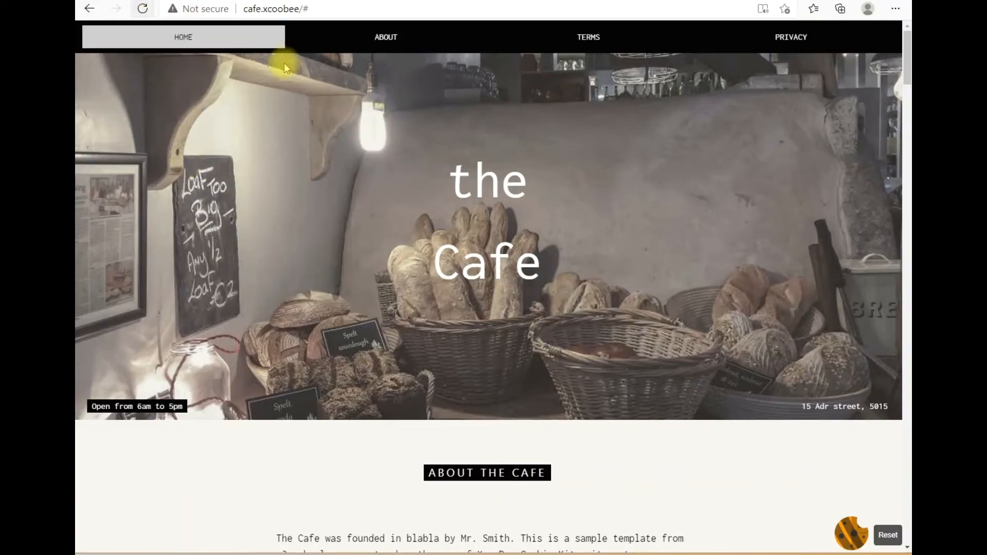
# Examine the cafe sample website from its home section through the privacy policy to the page end.
pyautogui.scroll(-1, 316, 85)
pyautogui.scroll(-13, 365, 232)
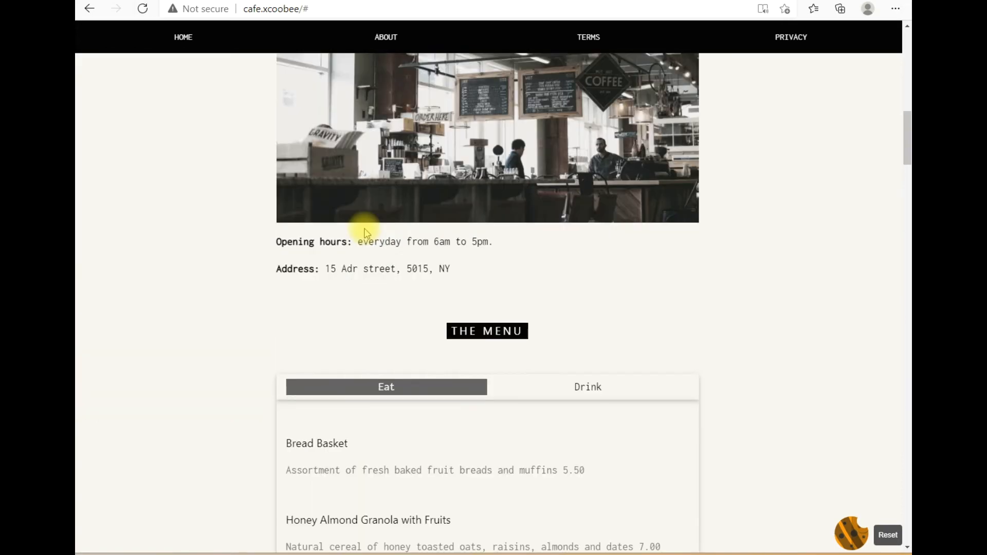
pyautogui.scroll(7, 365, 231)
pyautogui.click(377, 38)
pyautogui.click(588, 41)
pyautogui.click(802, 40)
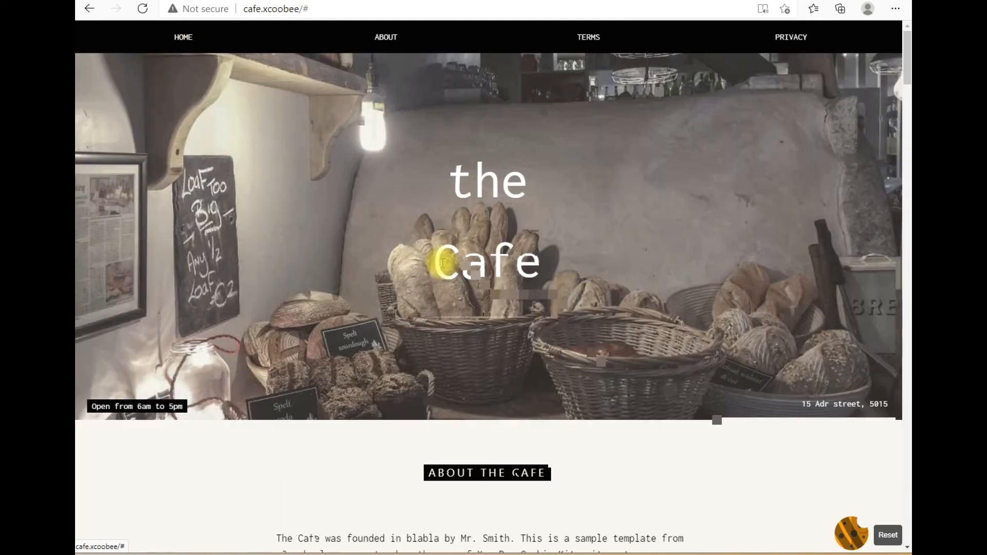
pyautogui.scroll(-8, 440, 271)
pyautogui.scroll(-12, 366, 267)
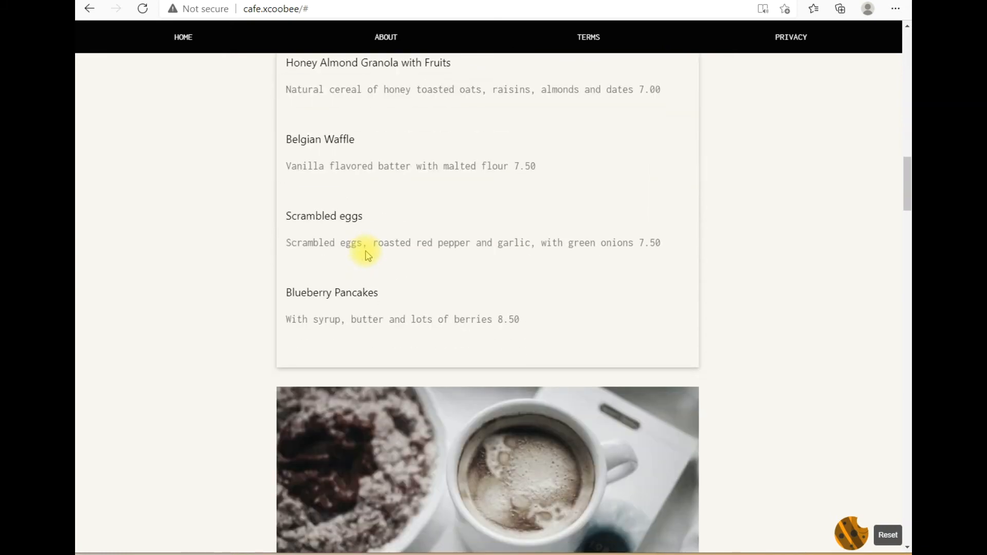
pyautogui.scroll(-15, 366, 255)
pyautogui.scroll(-20, 364, 252)
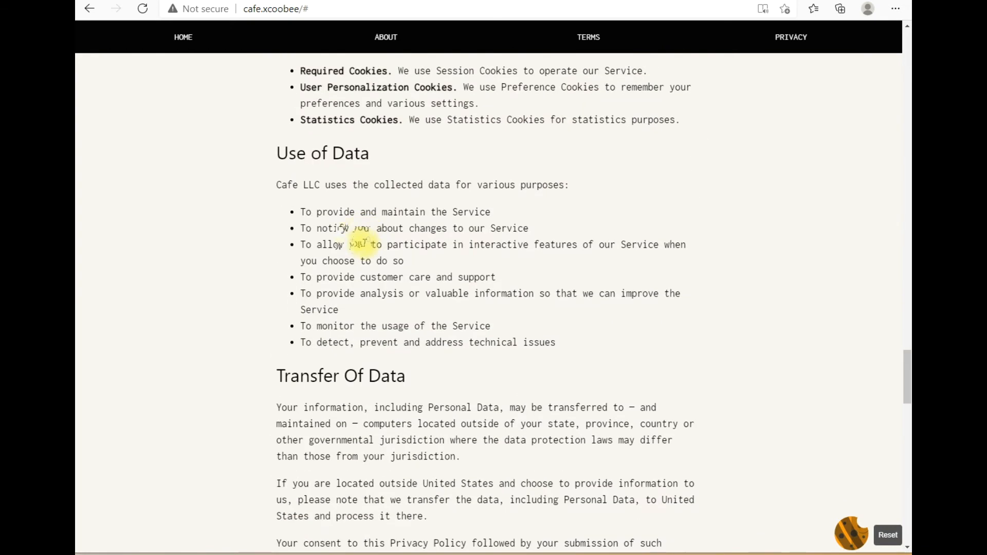
pyautogui.scroll(-15, 337, 219)
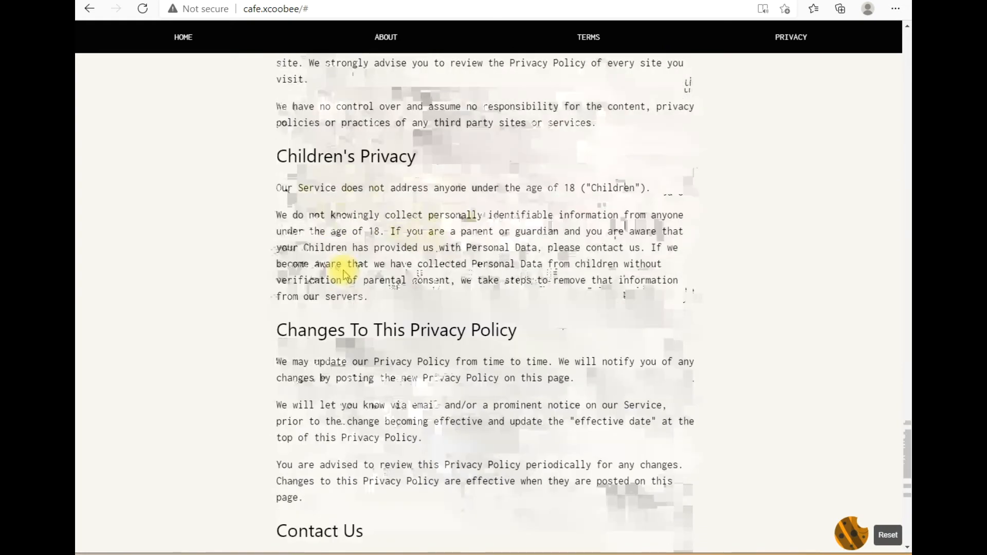
pyautogui.scroll(-3, 360, 346)
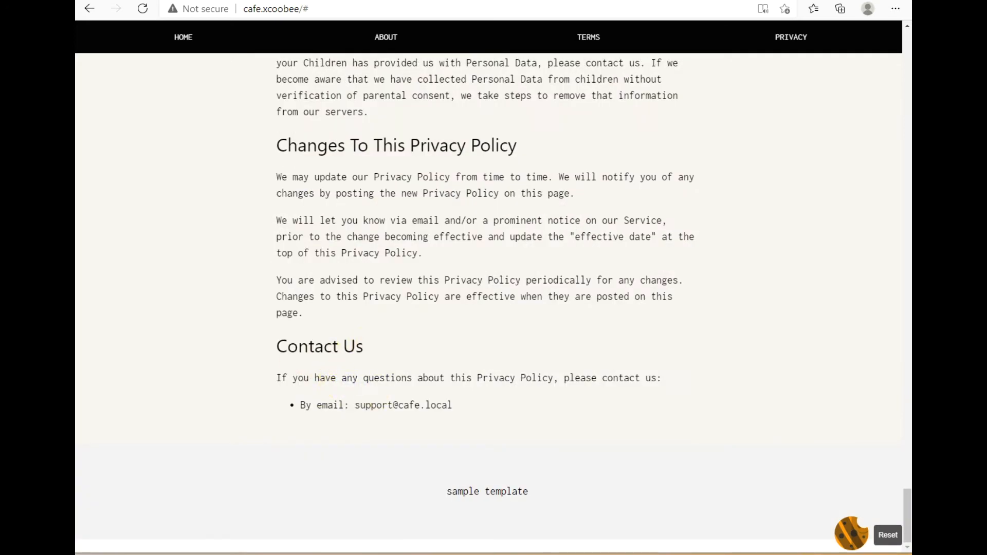
# Switch to the code editor, paste the copied button code between the button comments in index.html, and save the file.
pyautogui.click(100, 553)
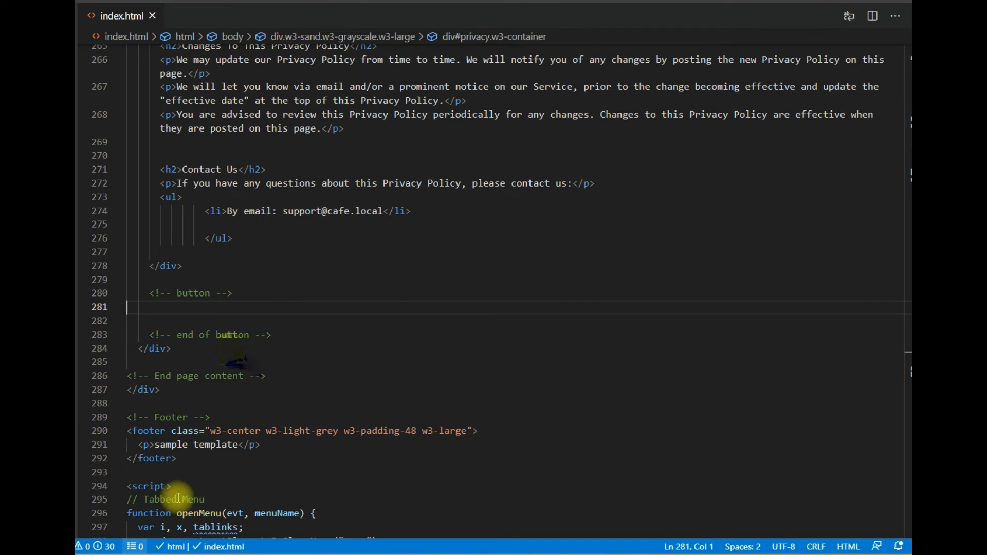
pyautogui.click(149, 306)
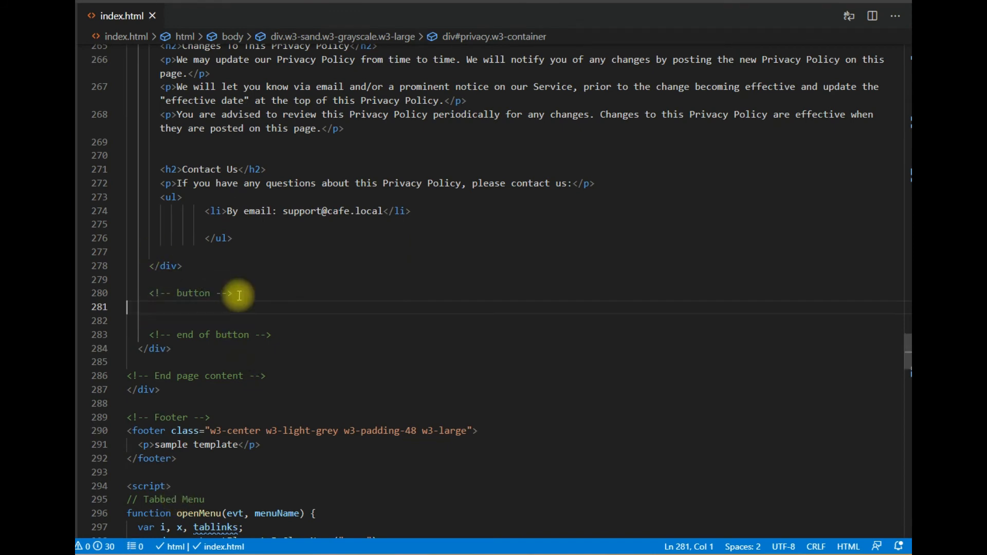
pyautogui.write('<button id="xcoobee-form__button" onclick="window.open(\'https://testapp.xcoobee.net/secureAction/31.d44664a428/510pr\', null, \'toolbar=no,location=no,directories=no,status=no,menubar=no,scrollbars=no,resizable=no,copyhistory=no,width=500,height=600,top=154.5,left=451\')" style="border: 2px solid #ccc; color: #333; background-color: #fff; border-radius: 6px; padding: 5px 10px; word-break: break-all" onmouseover="this.style.backgroundColor=\'#eee\';" onmouseout="this.style.backgroundColor=\'#fff\';" > <img alt="XcooBee logo" src=https://testapp.xcoobee.net/images/app/beeLogoSmall.svg style="width: 25px"> News Service Signup </button>')
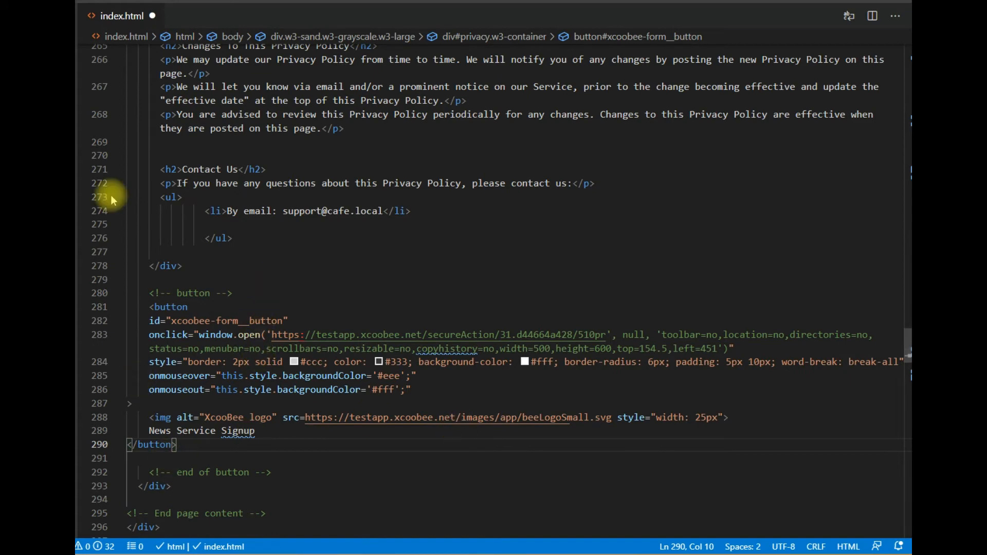
pyautogui.click(87, 1)
pyautogui.click(129, 176)
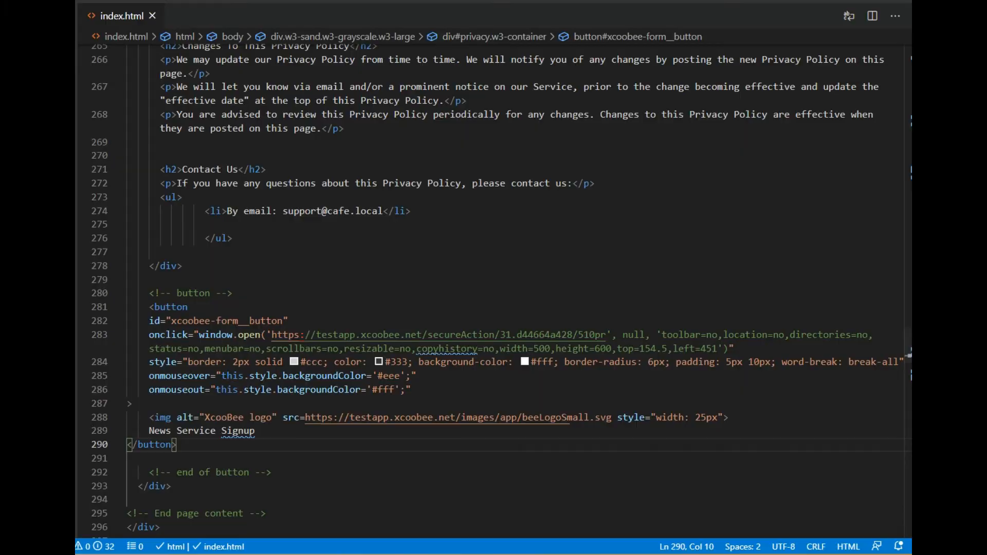
# Switch back to the browser and reload the cafe.xcoobee page to load the edited HTML.
pyautogui.click(826, 553)
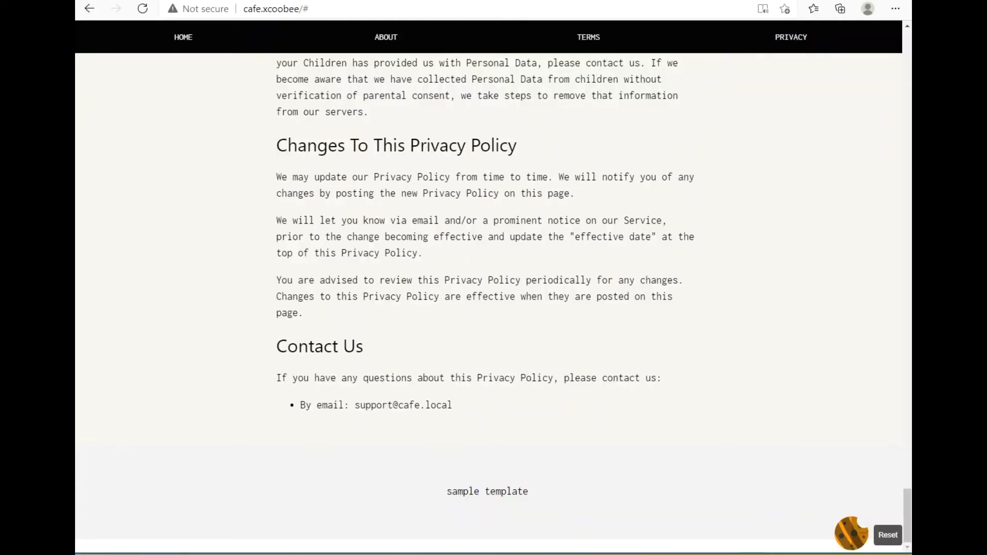
pyautogui.hotkey('alt', 'Tab')
pyautogui.hotkey('alt', 'Tab')
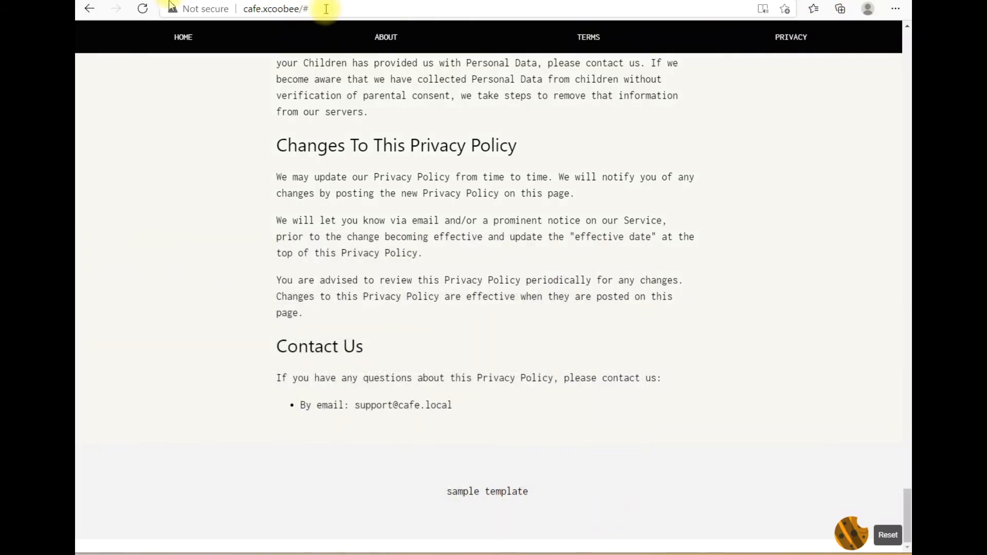
pyautogui.click(142, 9)
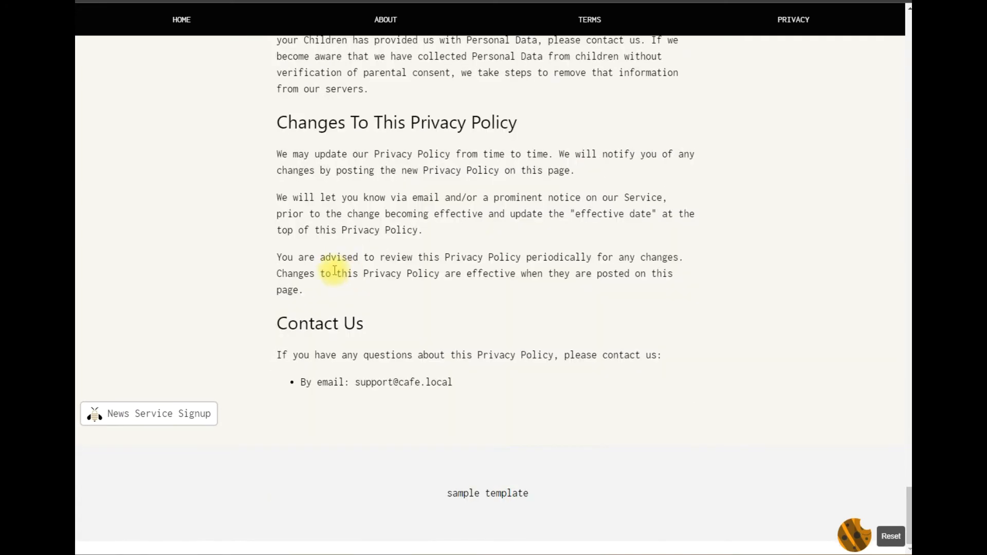
# Open the News Service Signup form from the cafe page, enable Save for reuse, accept the Perform a Service consent, and finish.
pyautogui.click(182, 418)
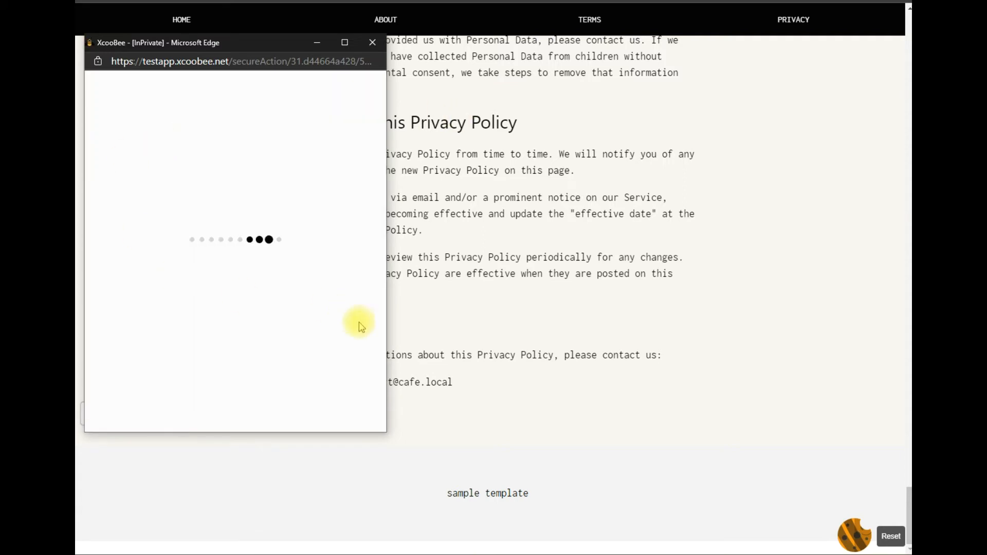
pyautogui.scroll(-4, 190, 288)
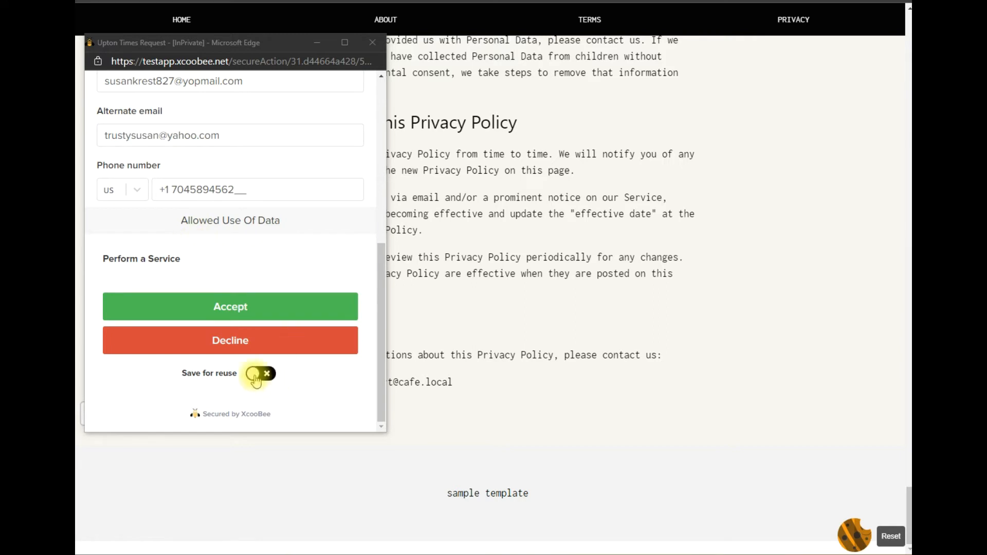
pyautogui.click(261, 374)
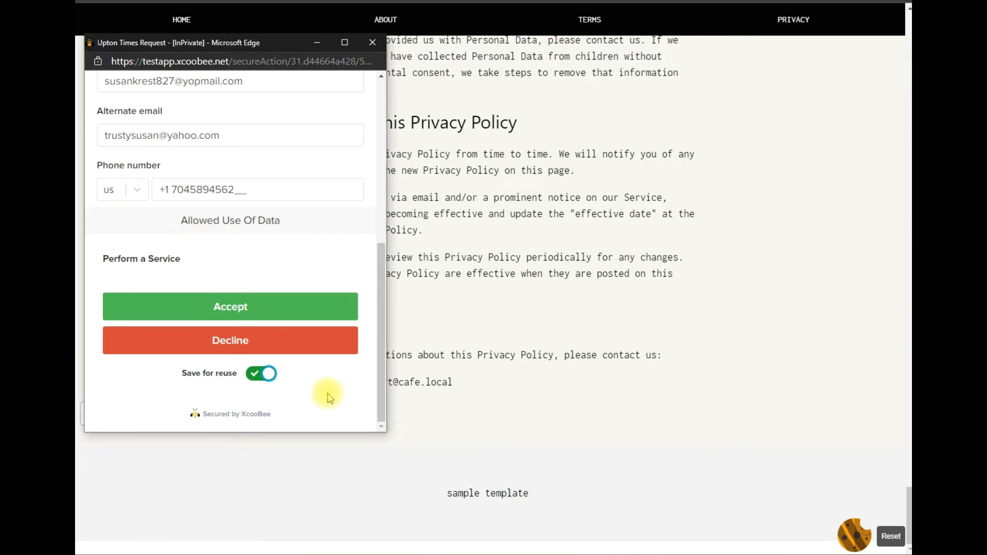
pyautogui.click(273, 310)
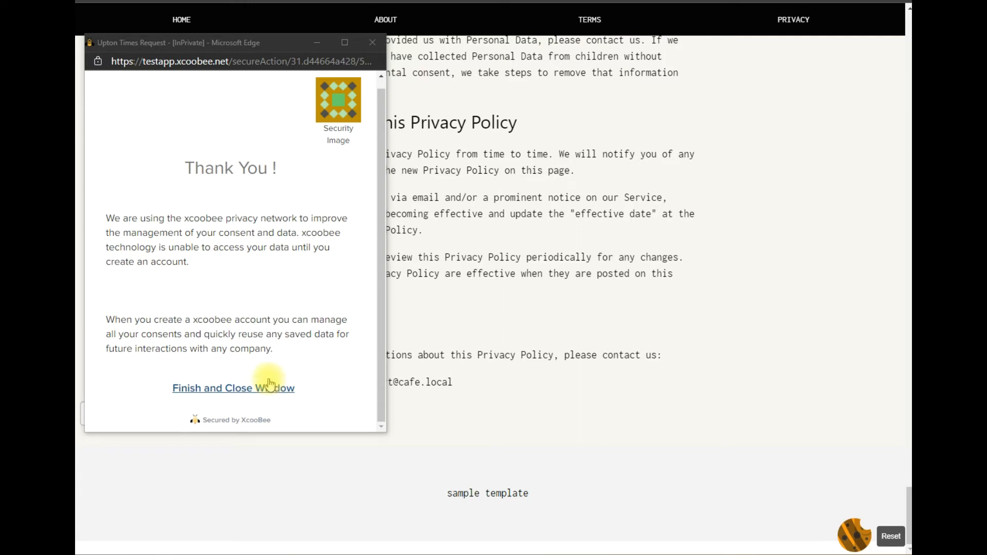
pyautogui.click(269, 386)
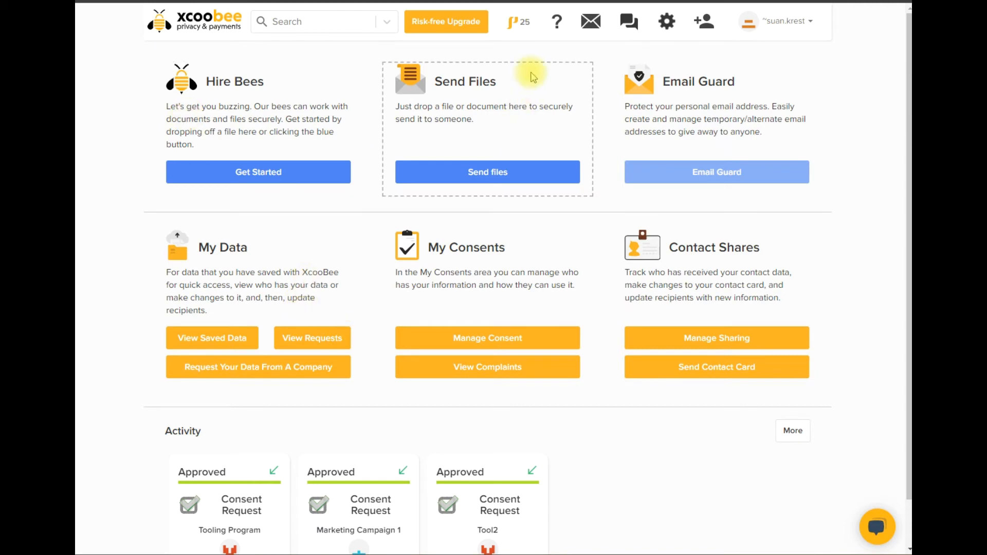
# In XcooBee's consent management, open the active Provide News Service consent, check its history, and return to the sent data and security image.
pyautogui.click(489, 342)
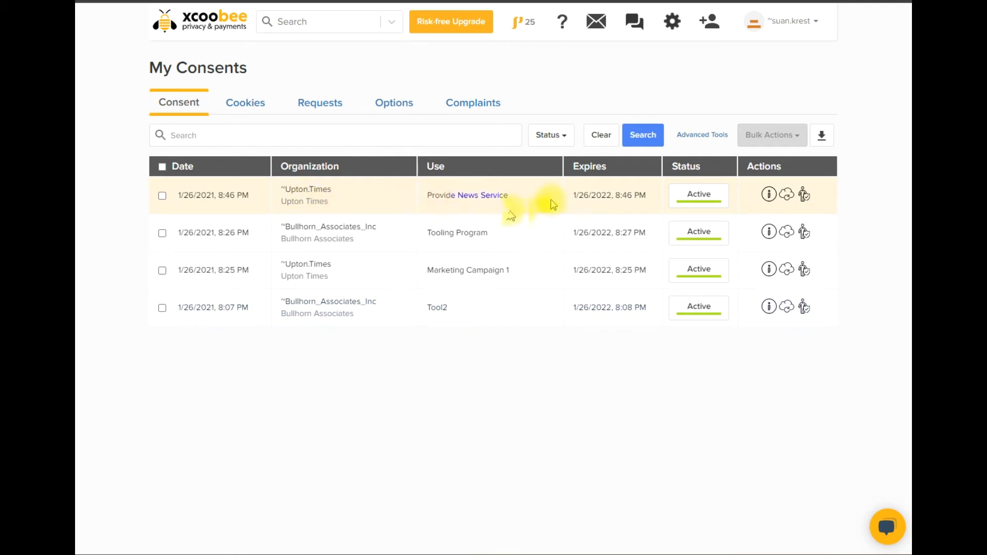
pyautogui.click(700, 194)
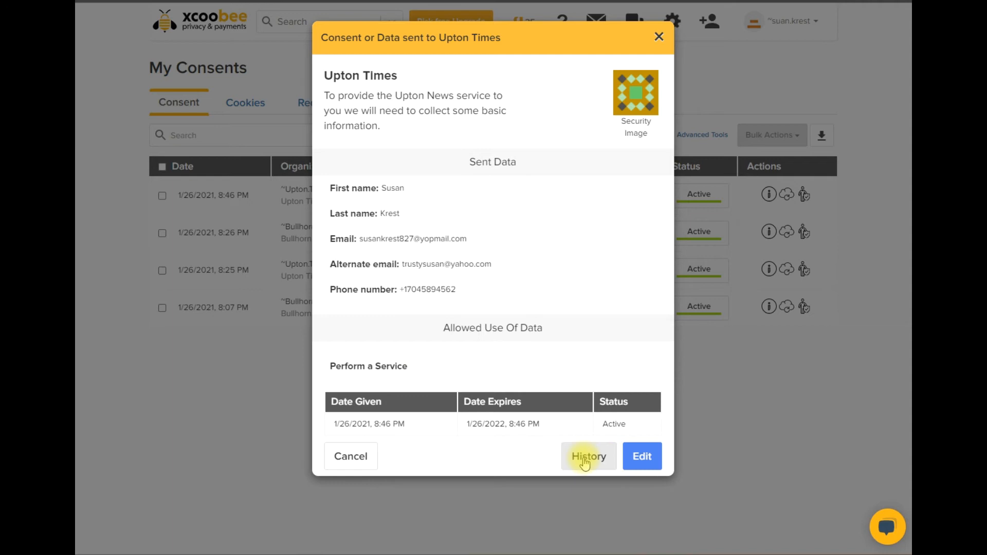
pyautogui.click(585, 461)
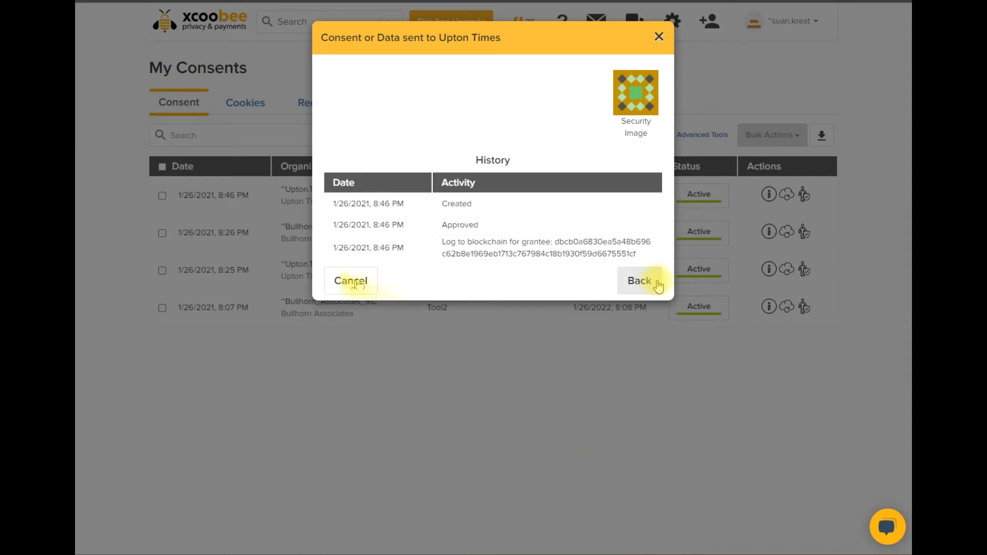
pyautogui.click(640, 281)
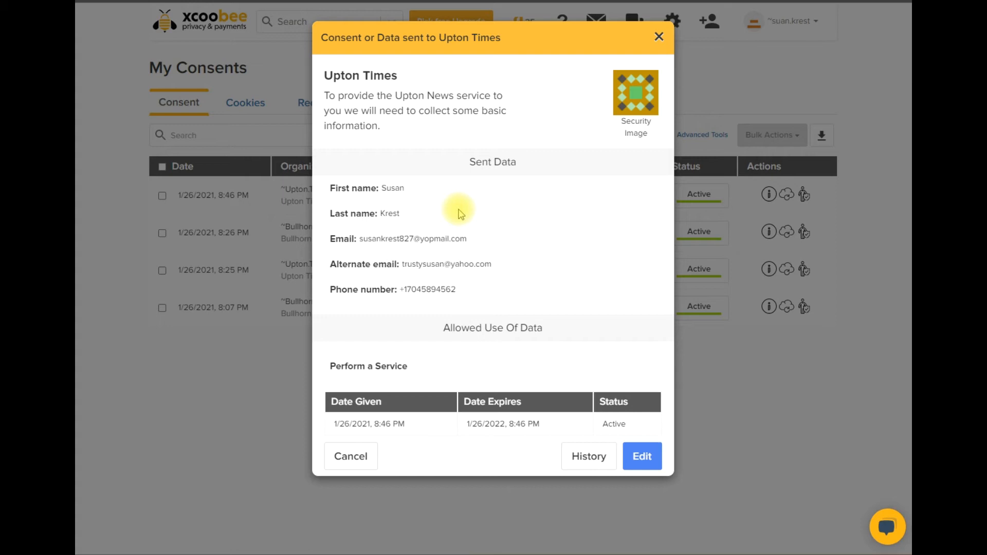
pyautogui.moveTo(648, 71)
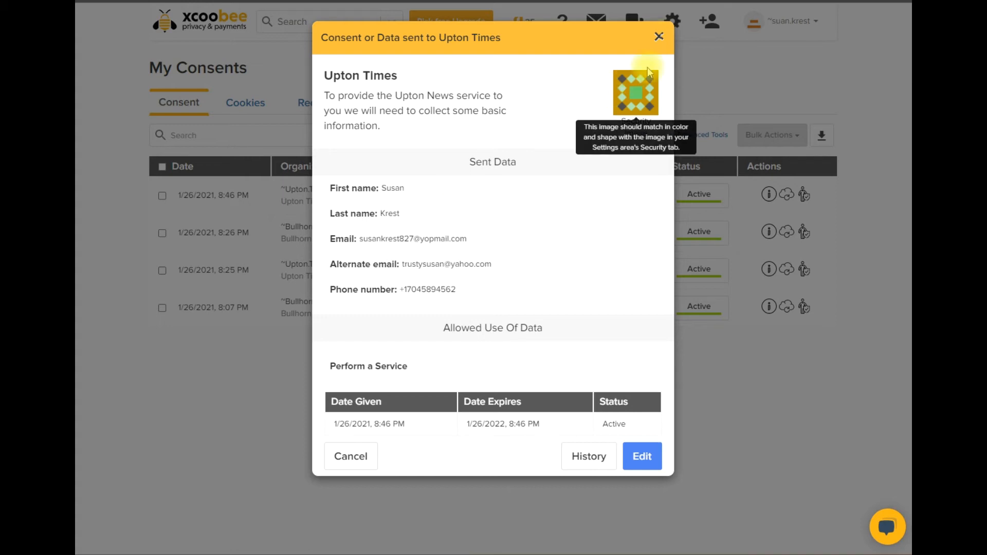
# Close the sent-data details, and start a new advanced campaign in the Bullhorn Associates account's consent administration.
pyautogui.click(659, 38)
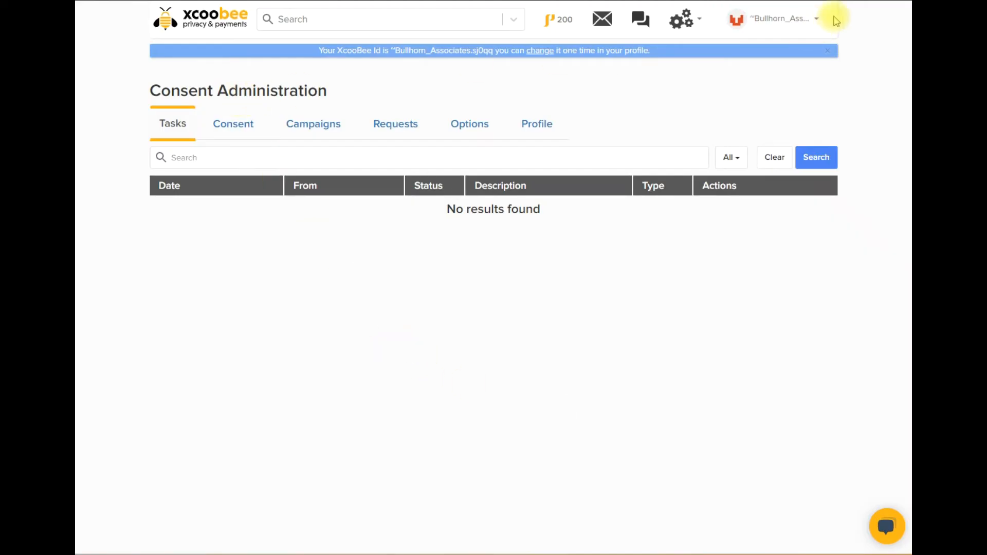
pyautogui.click(309, 133)
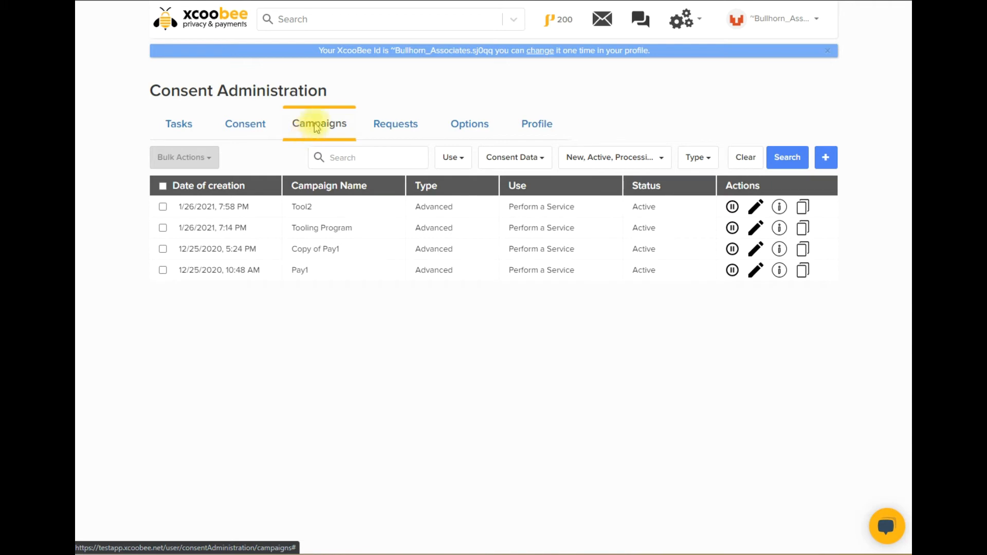
pyautogui.click(827, 159)
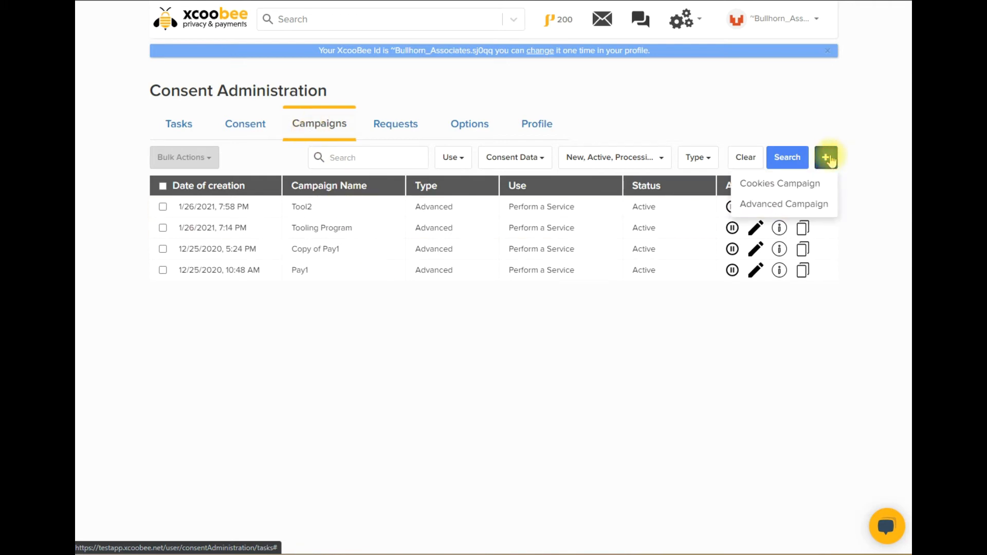
pyautogui.click(768, 206)
# Name the new campaign "Service a Machine".
pyautogui.click(386, 122)
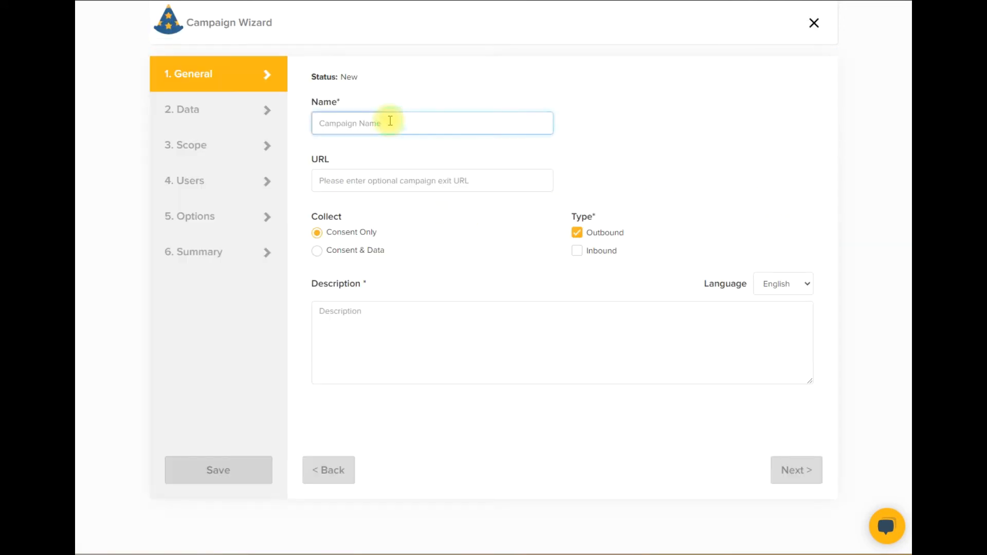
pyautogui.write('Machin')
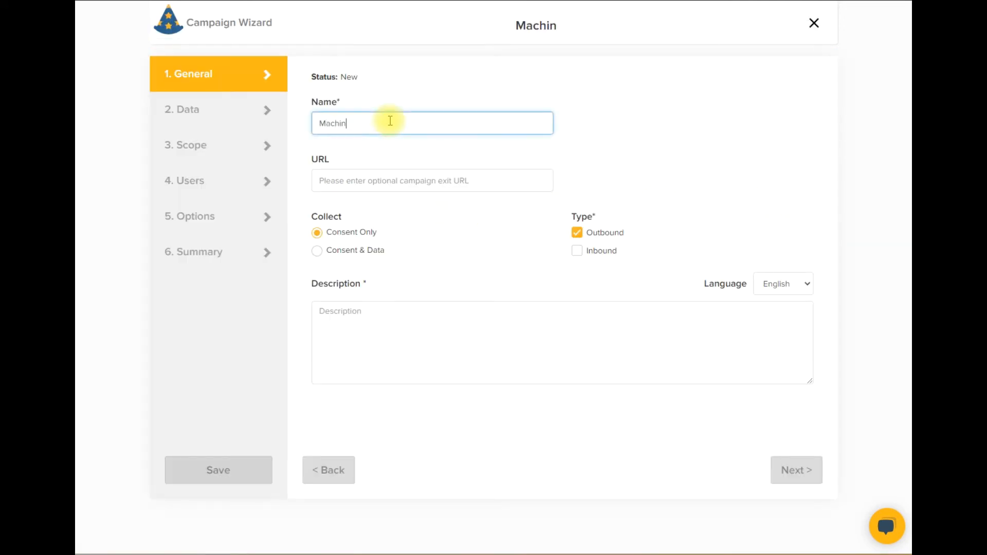
pyautogui.hotkey('ctrl', 'a')
pyautogui.write('Service a')
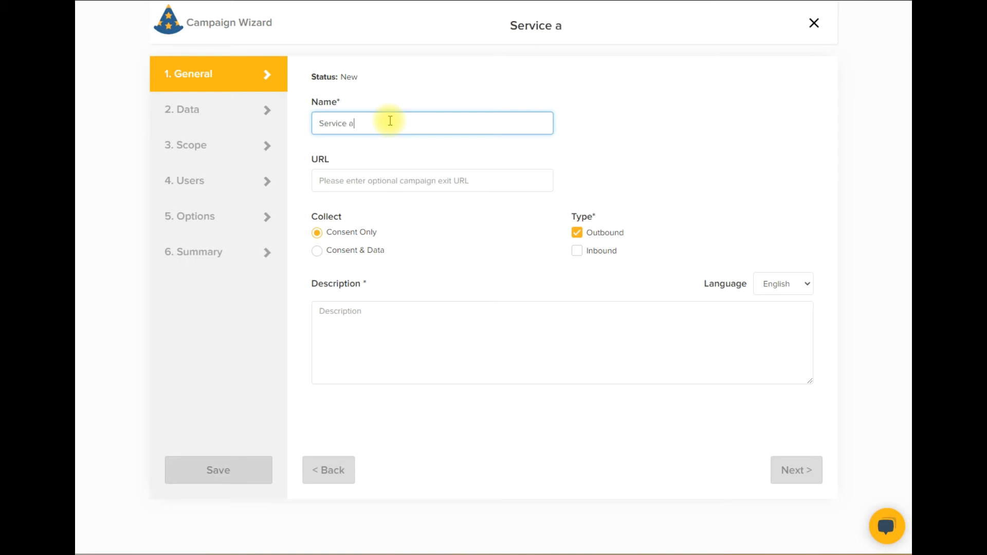
pyautogui.write(' Machine')
# Choose inbound Consent & Data, described as "We need to service the machine that you have received from Upton Times and need your email to schedule a time.".
pyautogui.click(363, 330)
pyautogui.click(317, 251)
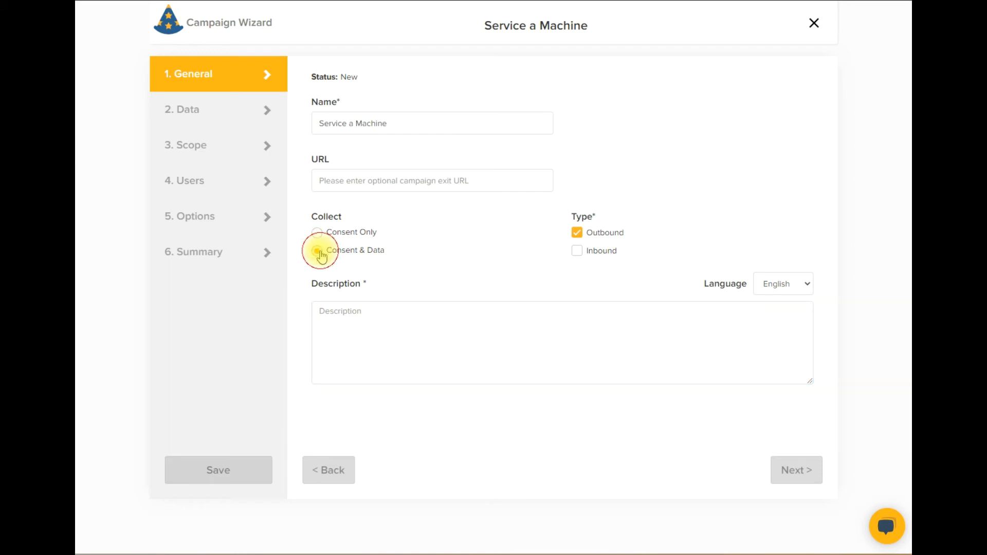
pyautogui.click(581, 234)
pyautogui.click(576, 254)
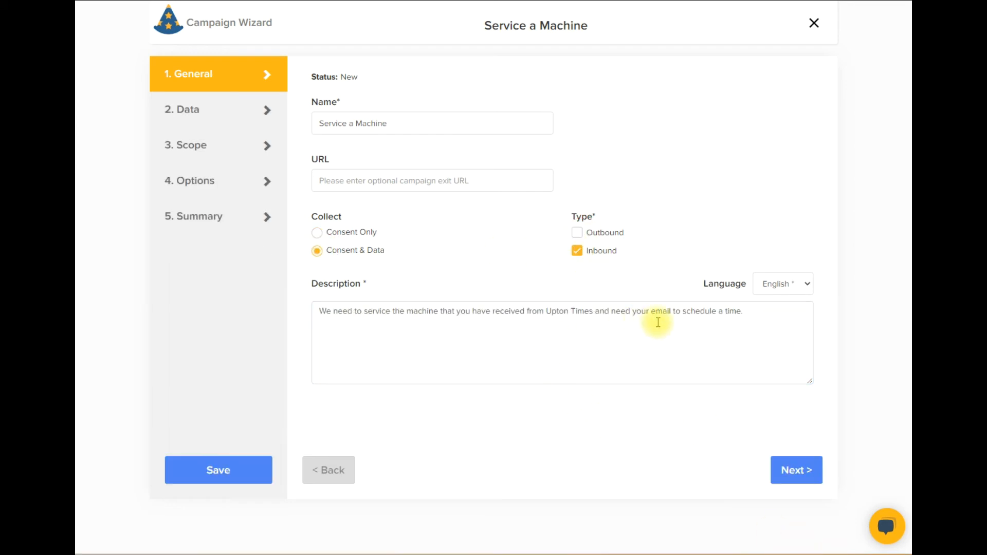
pyautogui.click(797, 470)
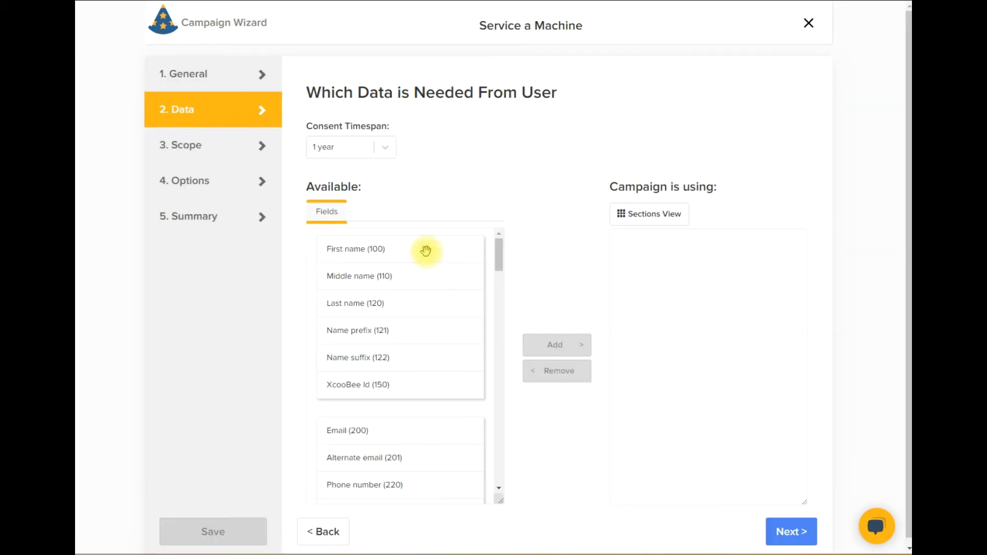
# Require First name, Last name and Email from the campaign's users, and set the data use to Perform a Service (120).
pyautogui.moveTo(417, 249); pyautogui.dragTo(704, 248)
pyautogui.moveTo(401, 280); pyautogui.dragTo(661, 306)
pyautogui.moveTo(391, 378); pyautogui.dragTo(705, 331)
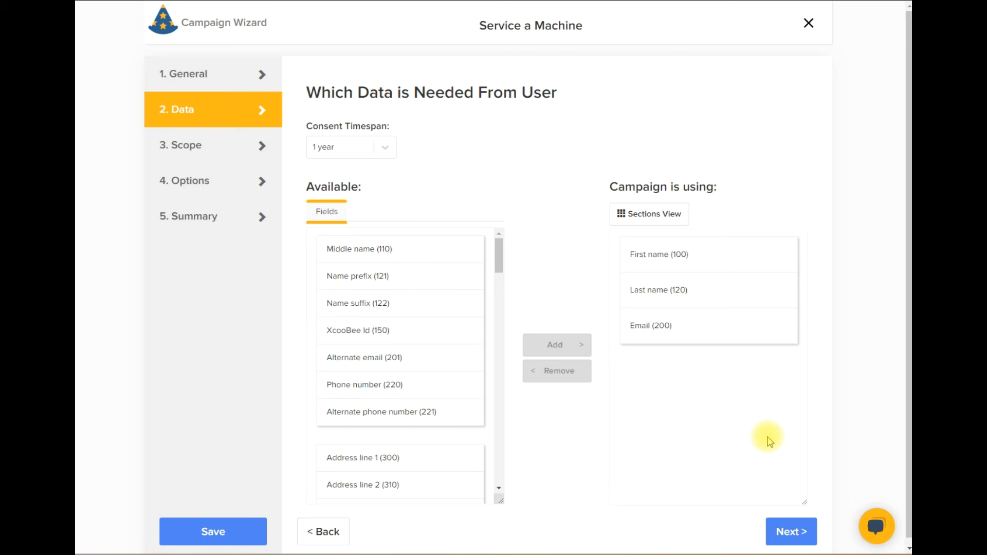
pyautogui.click(794, 534)
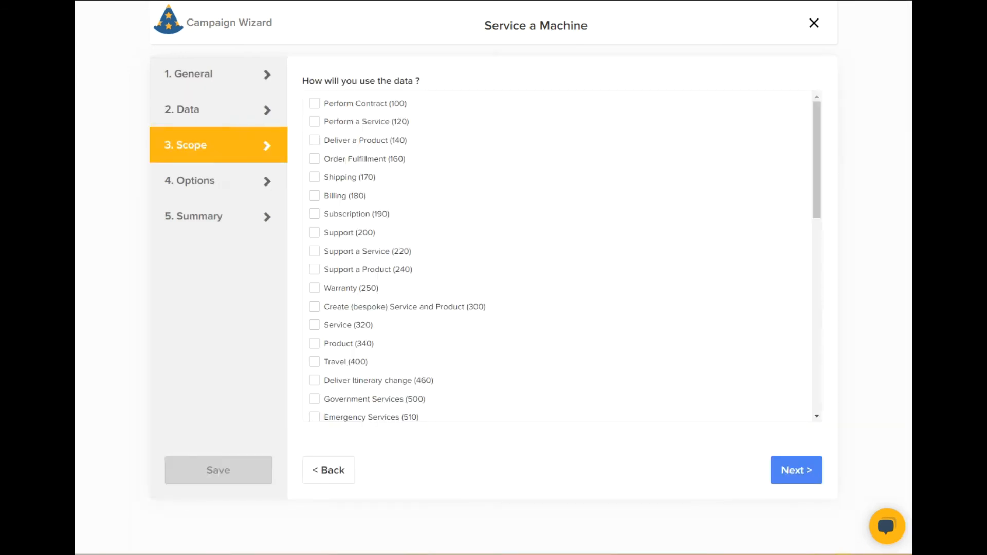
pyautogui.click(315, 122)
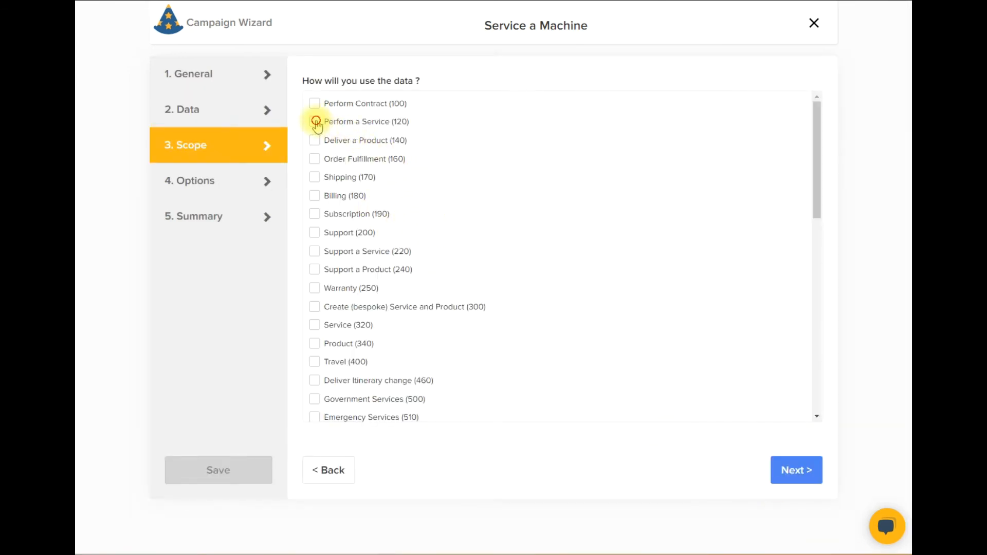
pyautogui.click(800, 469)
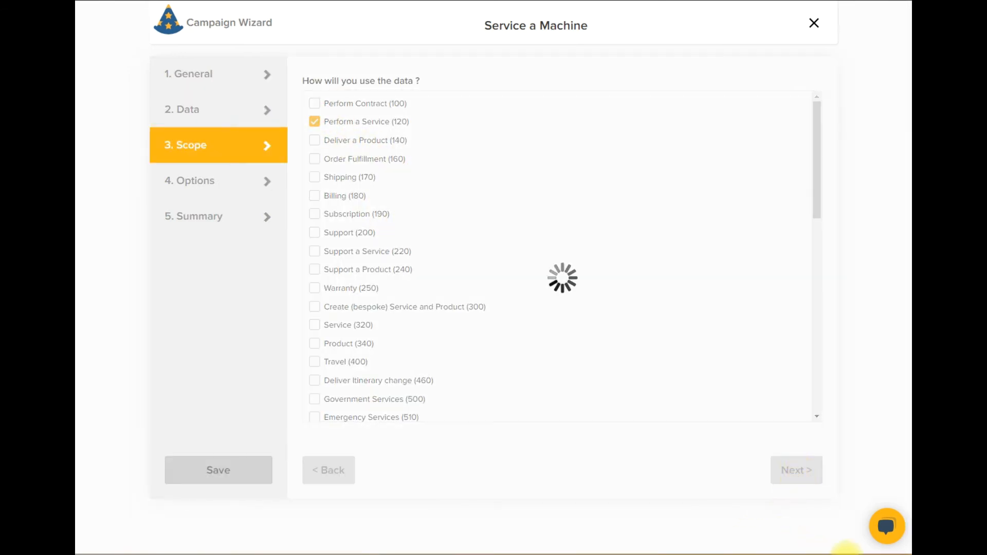
# Review the campaign's options, including event notifications, consent verification, response limits, wait time and resubmission.
pyautogui.scroll(-3, 591, 165)
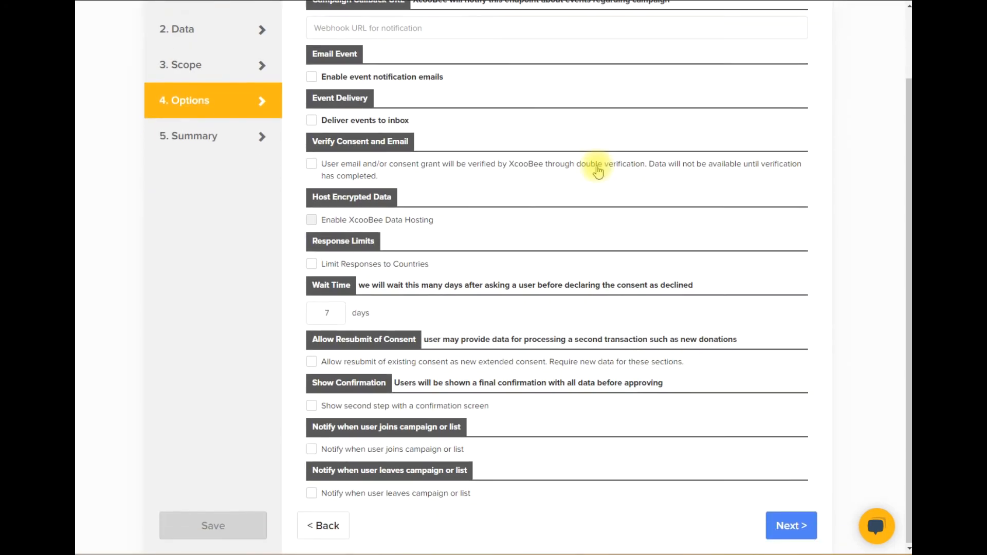
pyautogui.scroll(2, 588, 191)
pyautogui.scroll(-2, 583, 187)
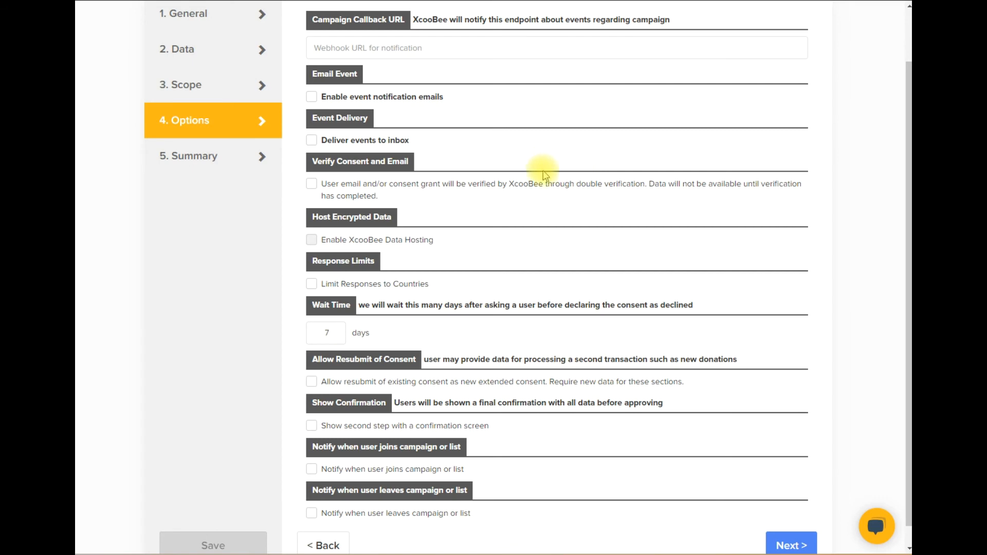
pyautogui.scroll(2, 505, 206)
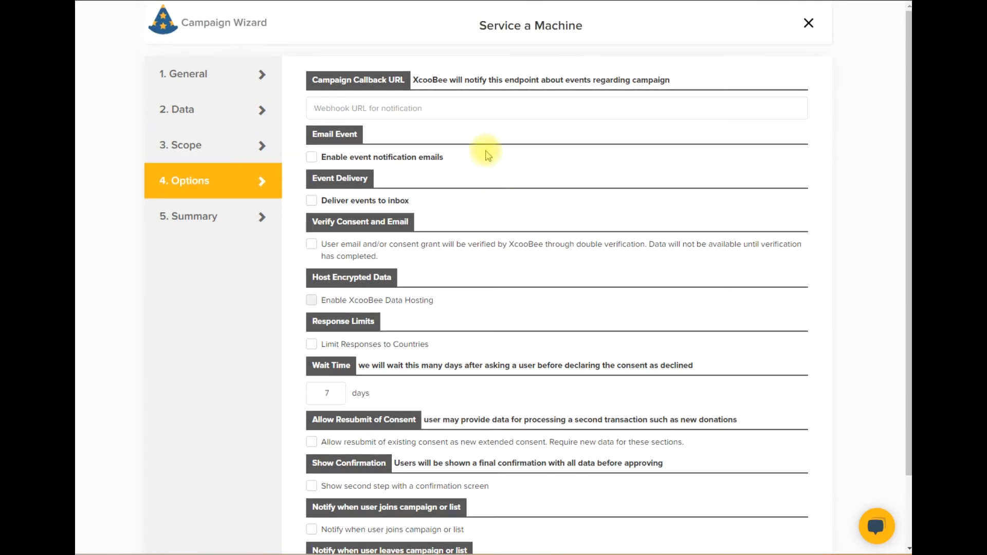
pyautogui.scroll(-2, 483, 151)
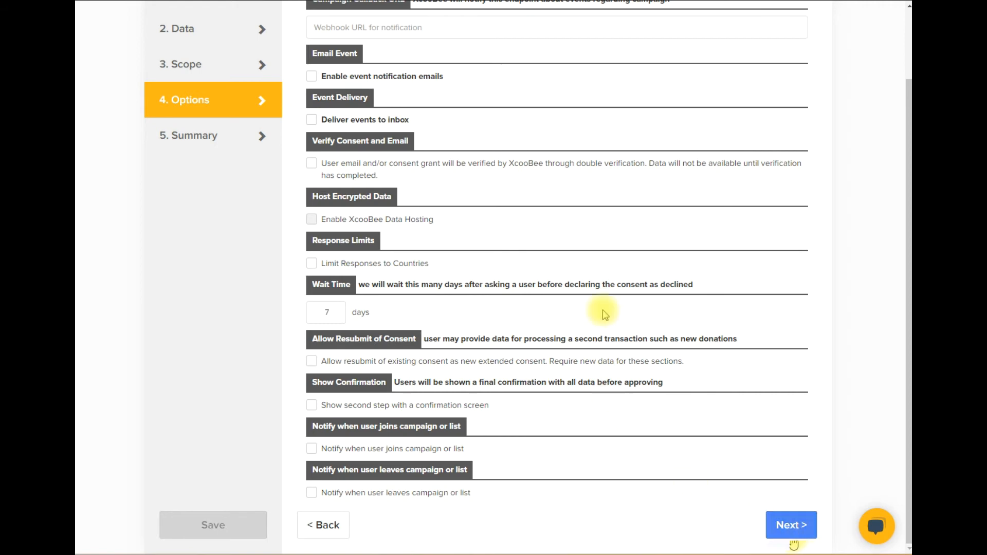
pyautogui.scroll(2, 596, 164)
pyautogui.scroll(-2, 826, 489)
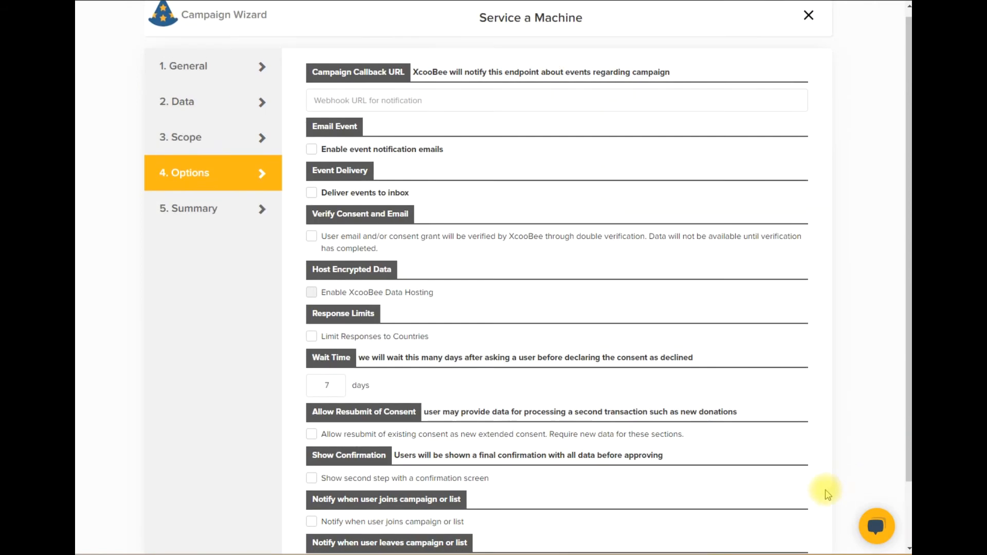
# Continue to the summary with the default options, activate the Service a Machine campaign, copy its campaign ID, and finish the wizard.
pyautogui.click(797, 522)
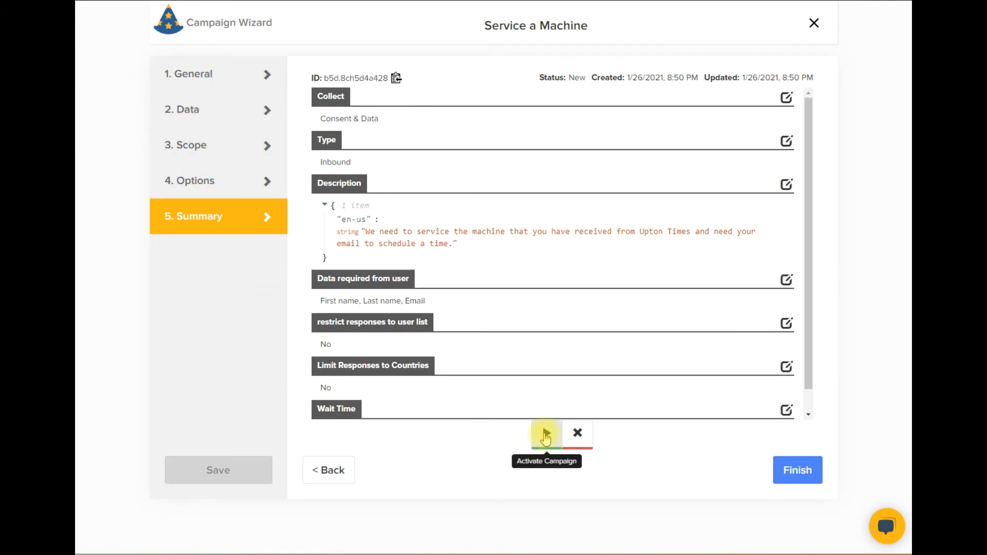
pyautogui.click(546, 435)
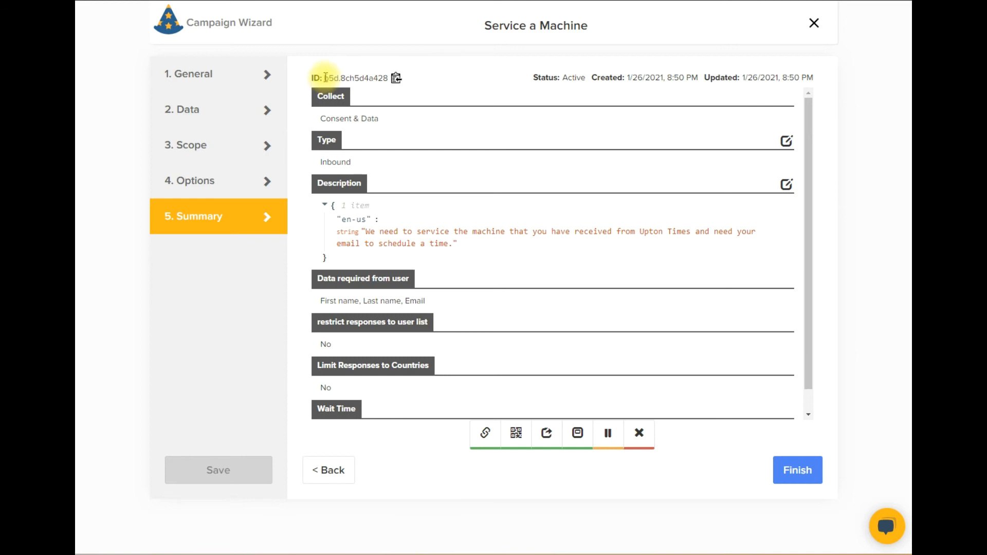
pyautogui.click(396, 80)
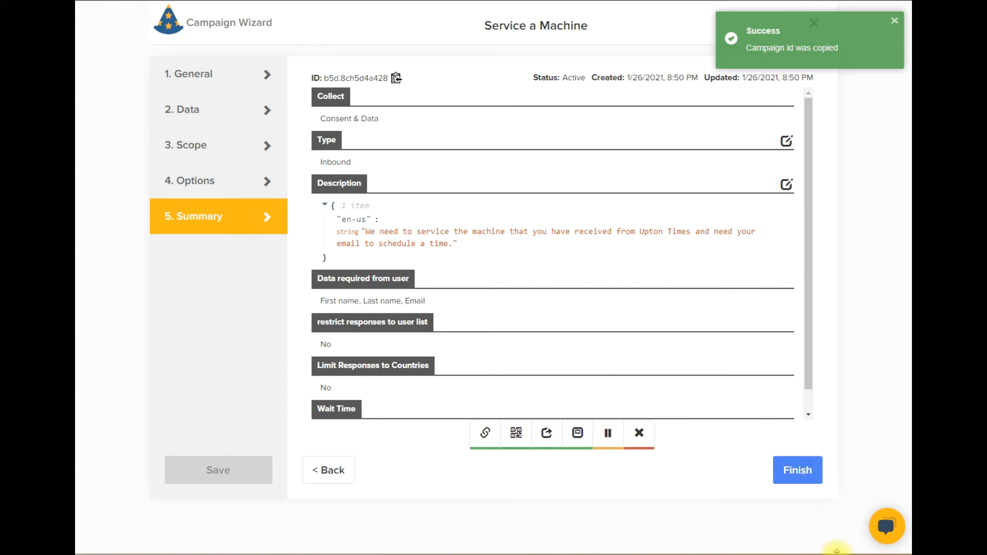
pyautogui.click(804, 471)
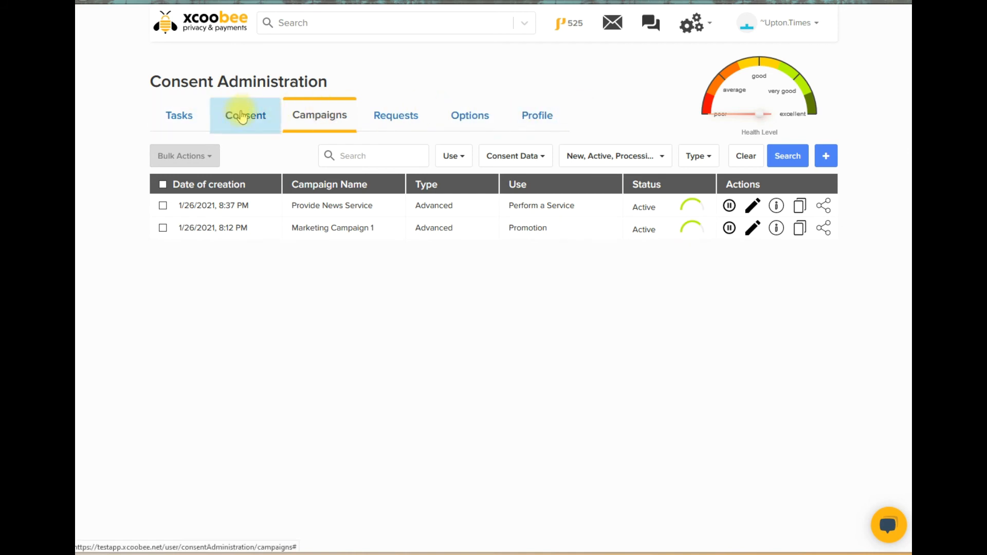
# In the Upton Times account, request sharing of all Provide News Service consents with the campaign whose ID was copied.
pyautogui.click(242, 116)
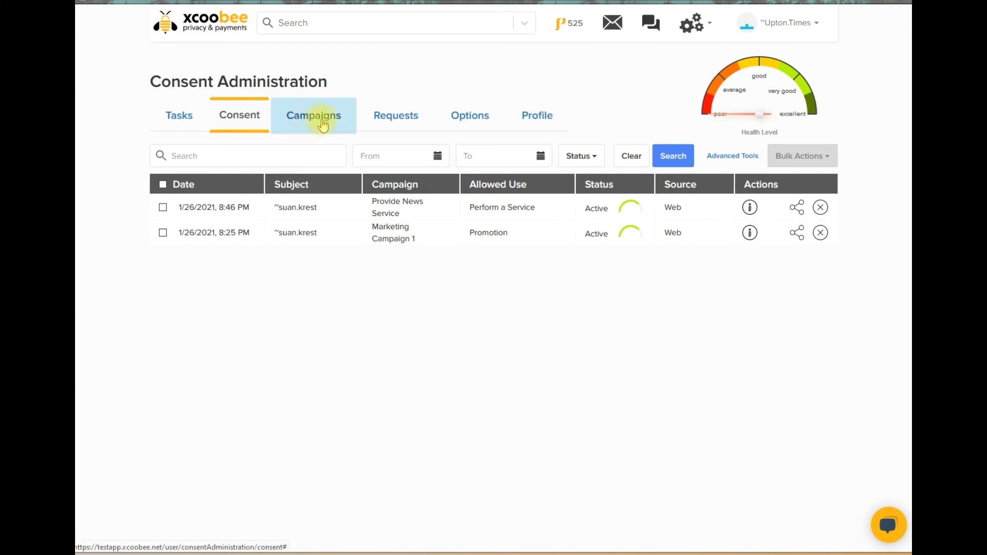
pyautogui.click(323, 125)
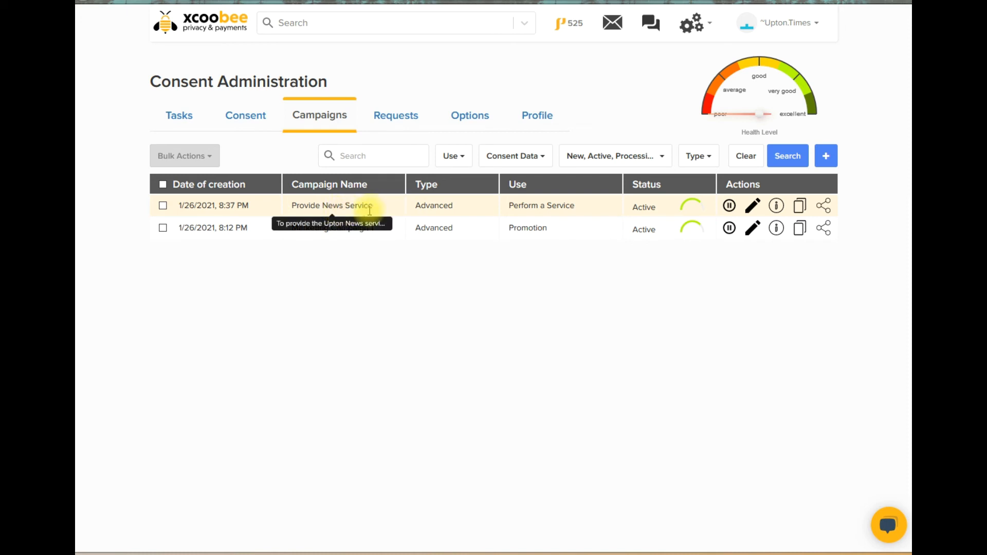
pyautogui.click(826, 206)
pyautogui.click(466, 115)
pyautogui.hotkey('ctrl', 'v')
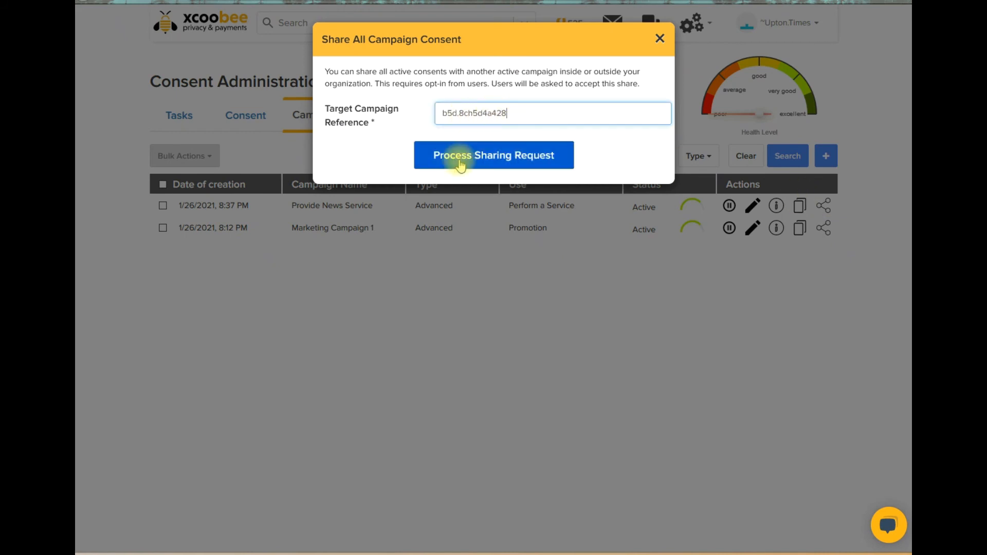
pyautogui.click(511, 156)
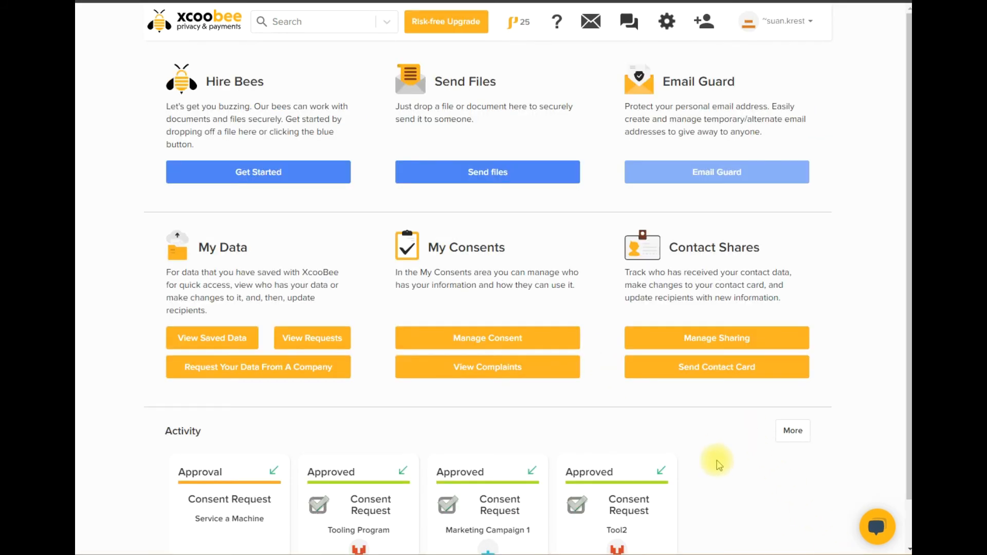
# In the data subject's inbox, open the Service a Machine share request, accept the consent, and finish.
pyautogui.scroll(-1, 718, 457)
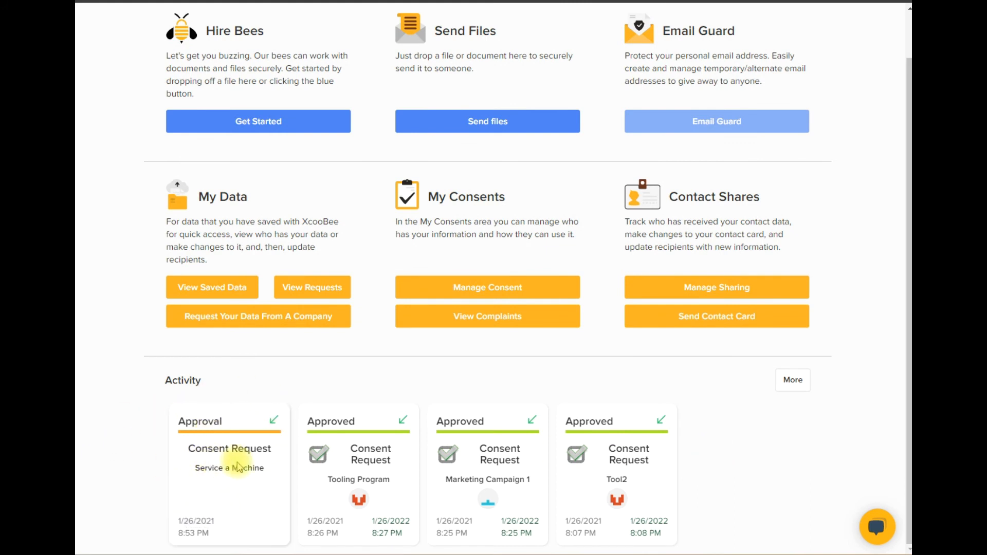
pyautogui.scroll(1, 260, 453)
pyautogui.click(593, 31)
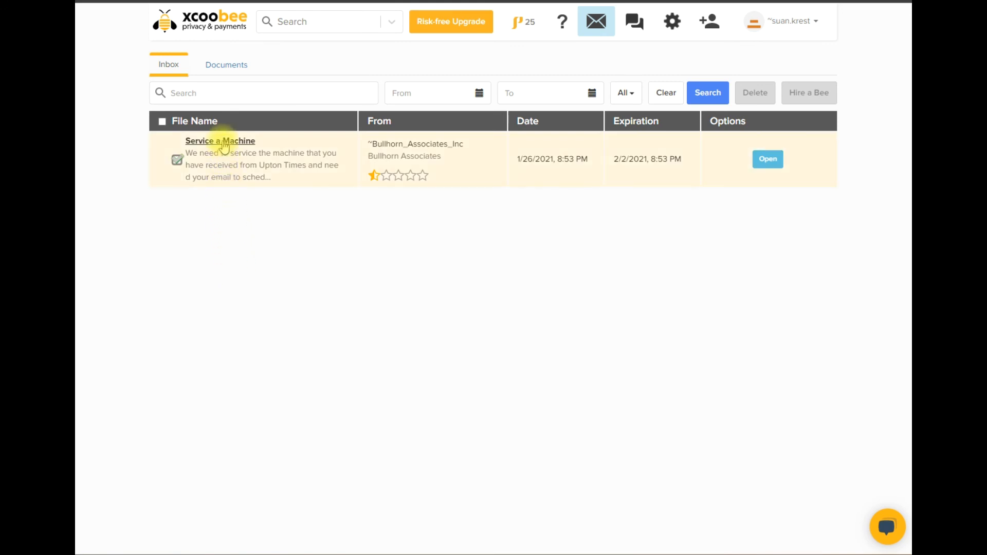
pyautogui.click(766, 164)
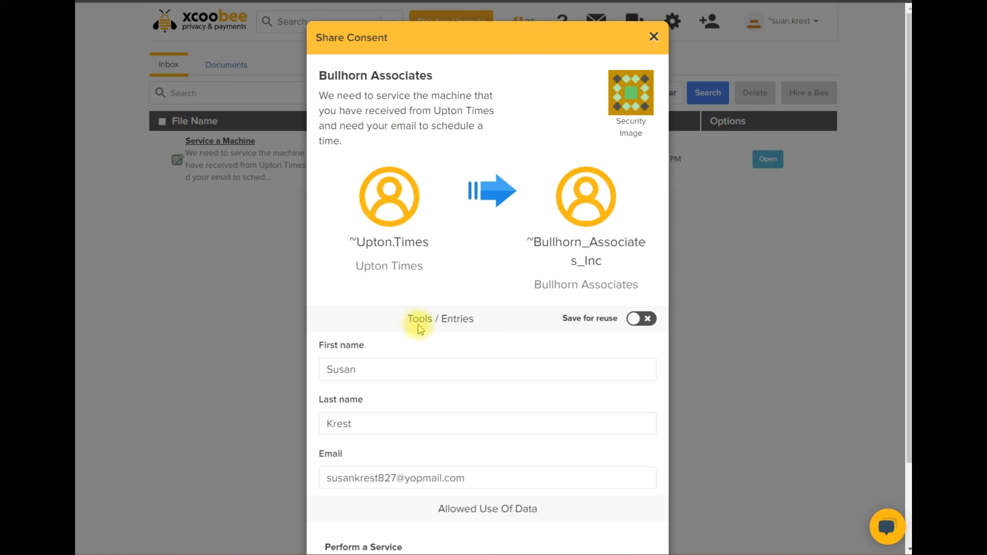
pyautogui.scroll(-2, 375, 392)
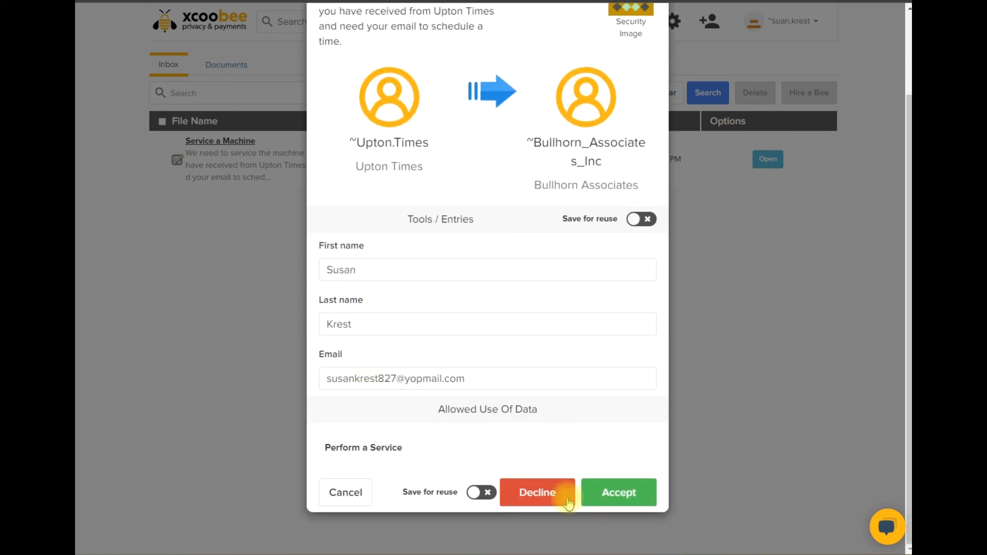
pyautogui.click(633, 495)
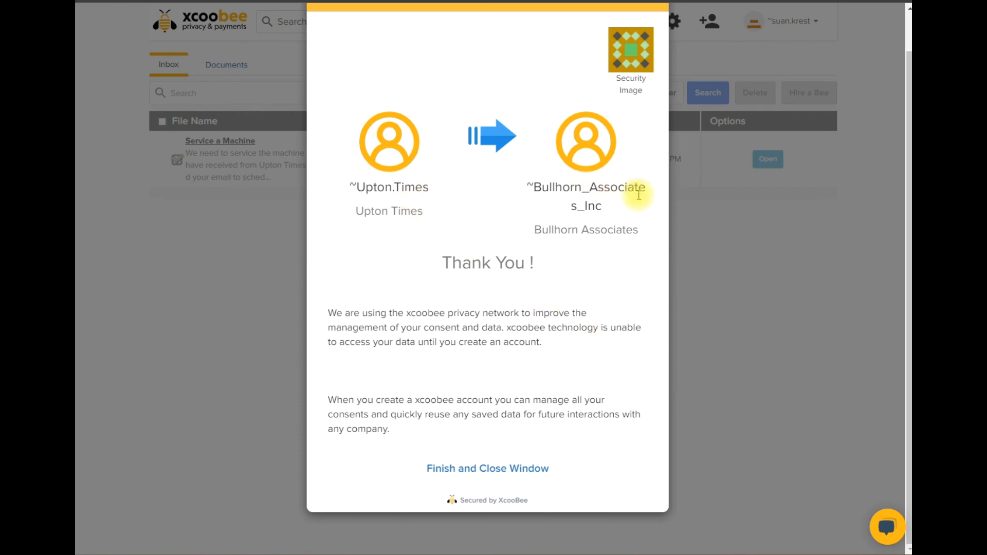
pyautogui.click(507, 468)
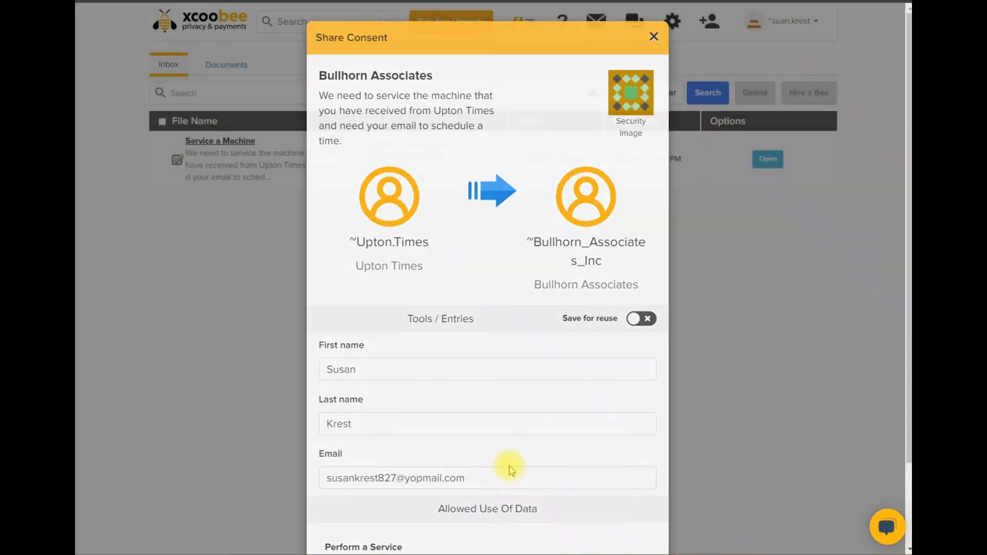
# Go to the consent management list, open the active Service a Machine consent, check its sent data and history, and close it.
pyautogui.click(201, 25)
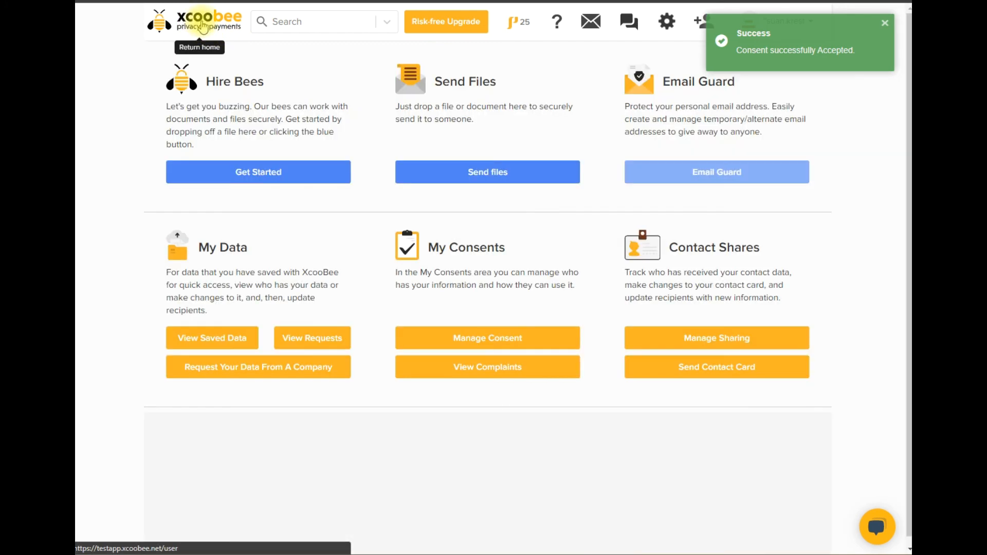
pyautogui.click(490, 336)
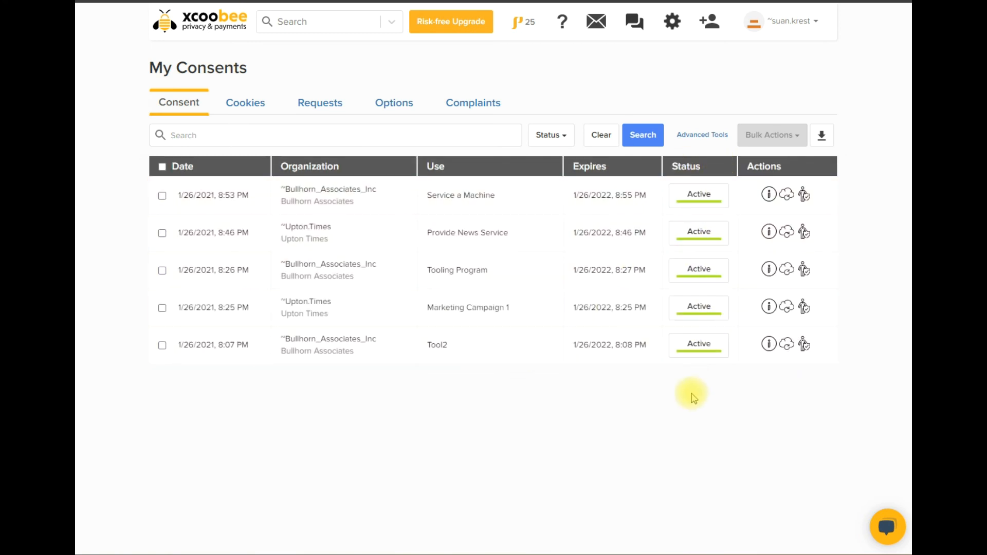
pyautogui.click(706, 196)
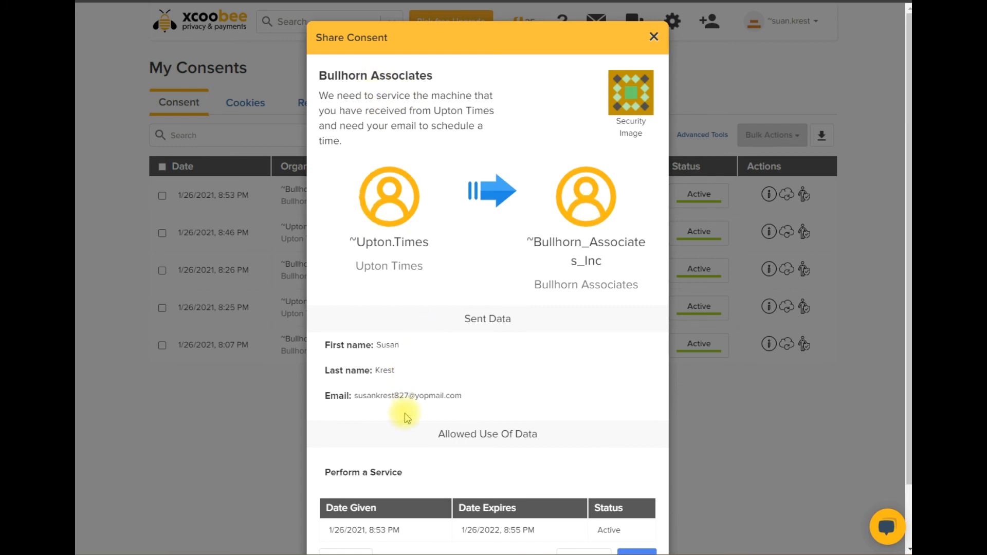
pyautogui.scroll(-2, 414, 406)
pyautogui.click(591, 494)
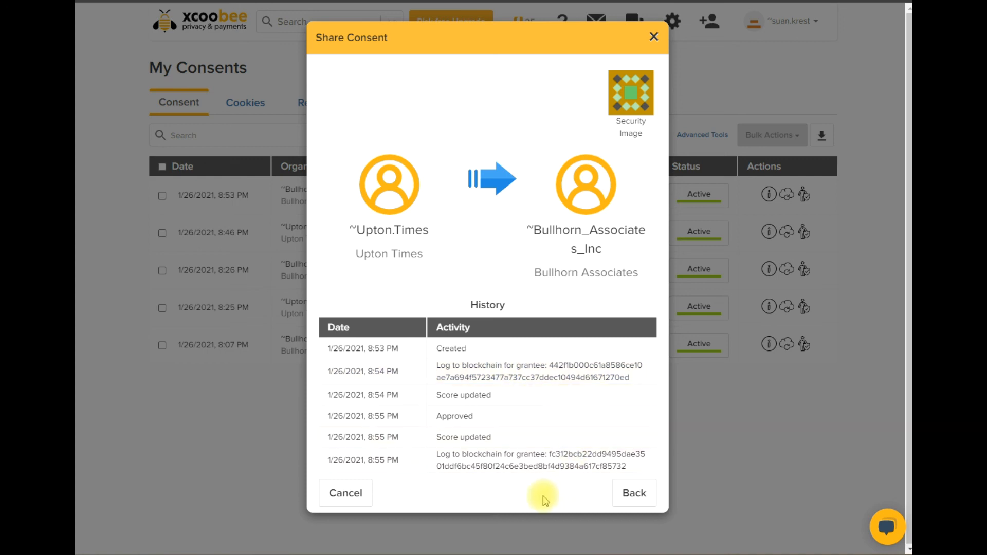
pyautogui.click(654, 38)
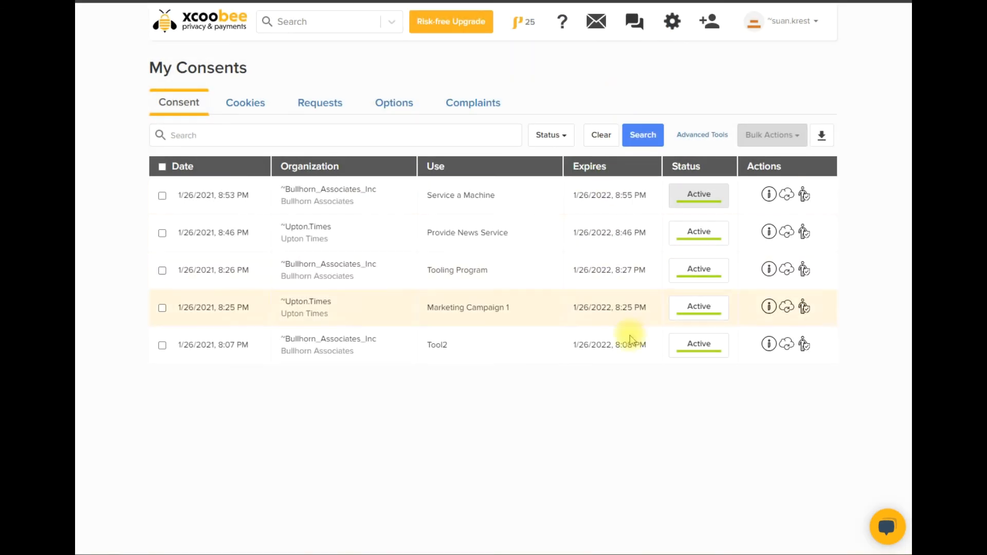